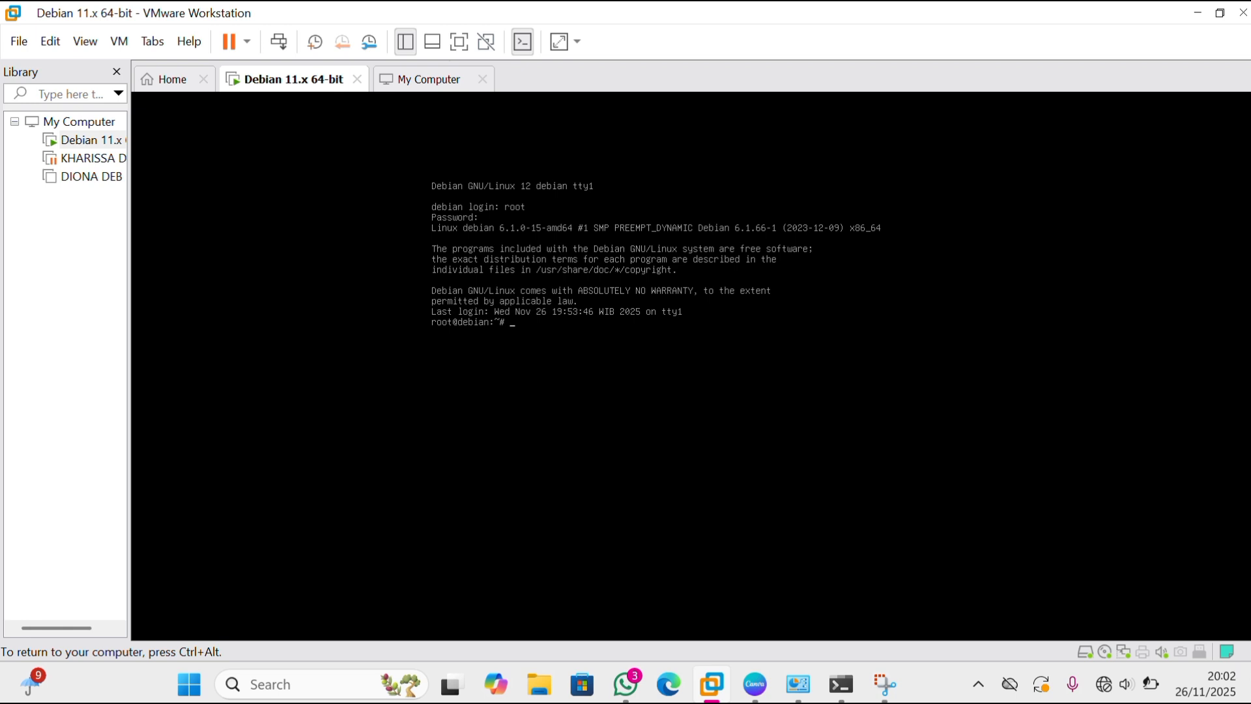
Open the network configuration file /etc/network/interfaces in nano.
{"action": "type", "text": "nano /etc/network/interfaces"}
{"action": "key", "text": "Return"}
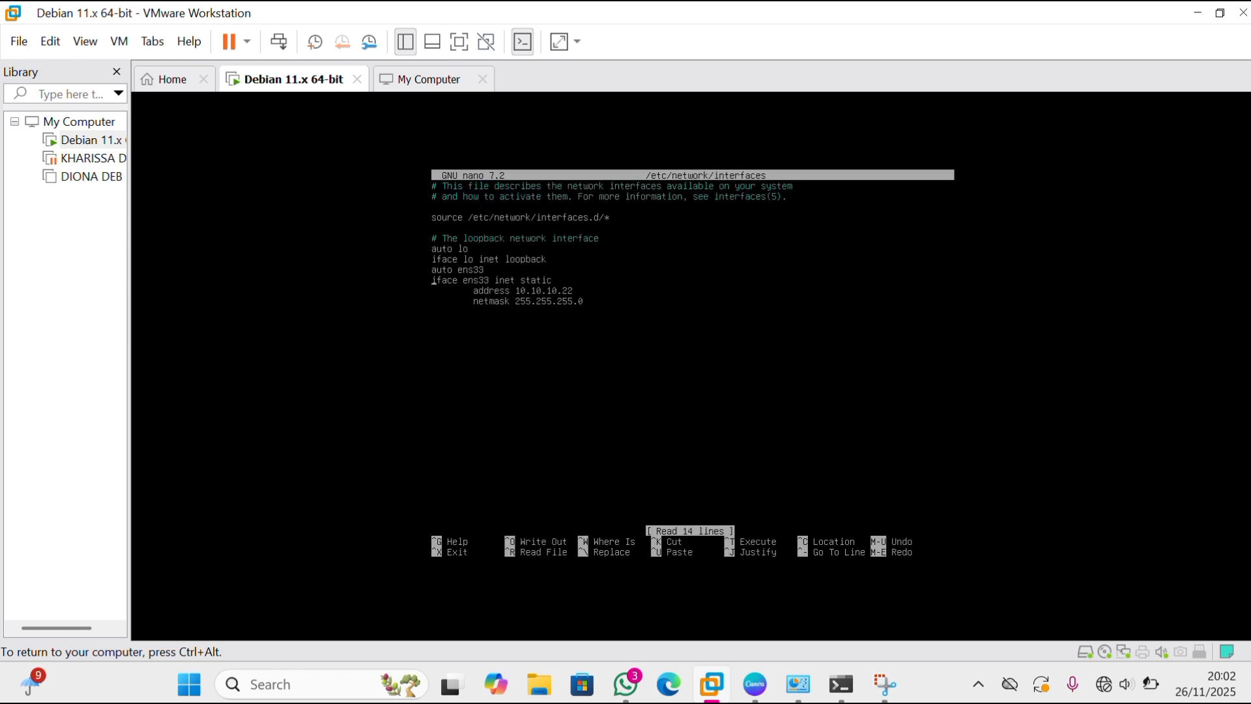
Set the static address of ens33 to 192.168.25.14 and save the interfaces file.
{"action": "key", "text": "Right"}
{"action": "key", "text": "Right"}
{"action": "key", "text": "Right"}
{"action": "key", "text": "Right"}
{"action": "key", "text": "Right"}
{"action": "key", "text": "Right"}
{"action": "key", "text": "Right"}
{"action": "key", "text": "Right"}
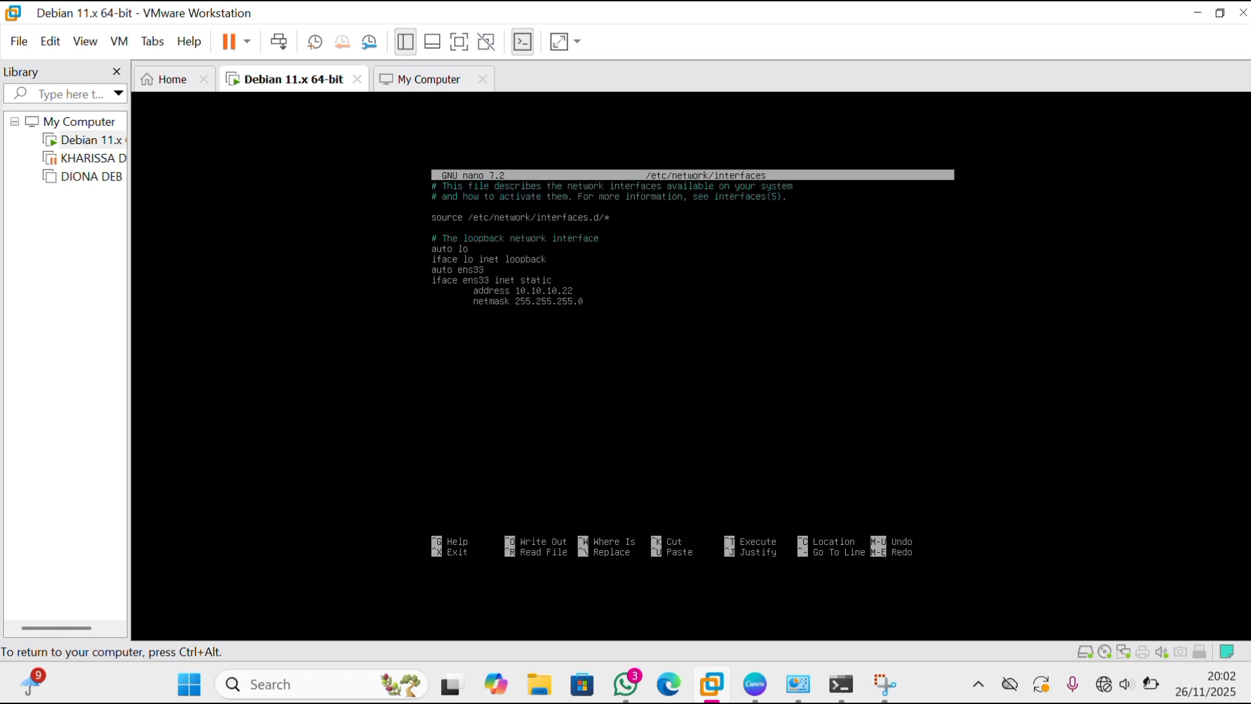
{"action": "key", "text": "BackSpace"}
{"action": "key", "text": "BackSpace"}
{"action": "key", "text": "BackSpace"}
{"action": "key", "text": "BackSpace"}
{"action": "key", "text": "BackSpace"}
{"action": "key", "text": "BackSpace"}
{"action": "key", "text": "BackSpace"}
{"action": "key", "text": "BackSpace"}
{"action": "key", "text": "BackSpace"}
{"action": "key", "text": "BackSpace"}
{"action": "type", "text": "92.168.25.14"}
{"action": "key", "text": "ctrl+x"}
{"action": "key", "text": "y"}
{"action": "key", "text": "Return"}
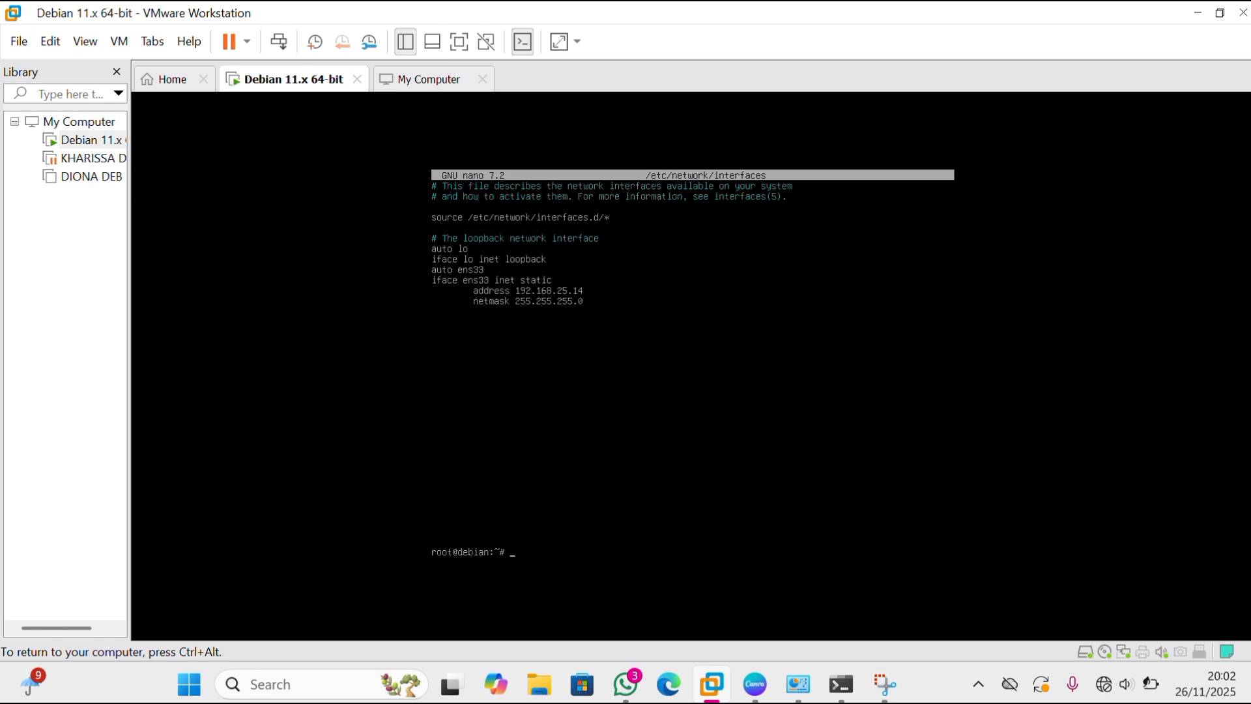
Restart networking with /etc/init.d/networking restart and list the interface addresses with ip a.
{"action": "type", "text": "/etc/init.d/networking restart"}
{"action": "key", "text": "Return"}
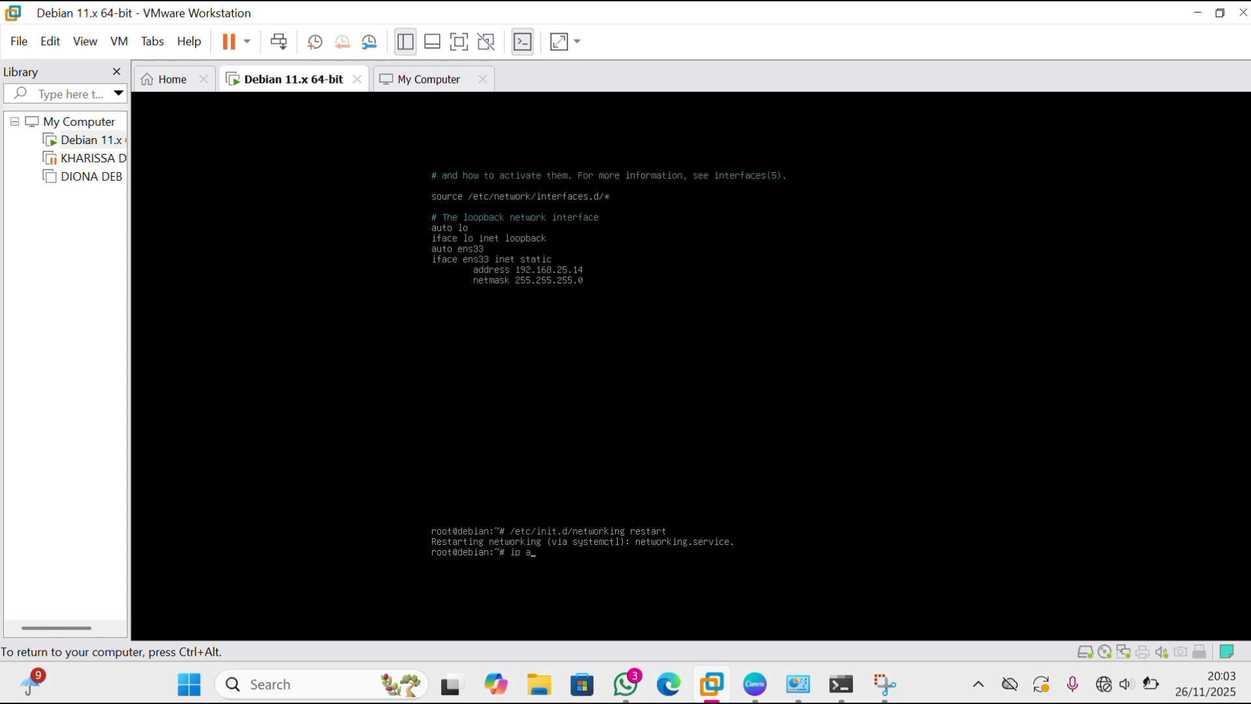
{"action": "key", "text": "Return"}
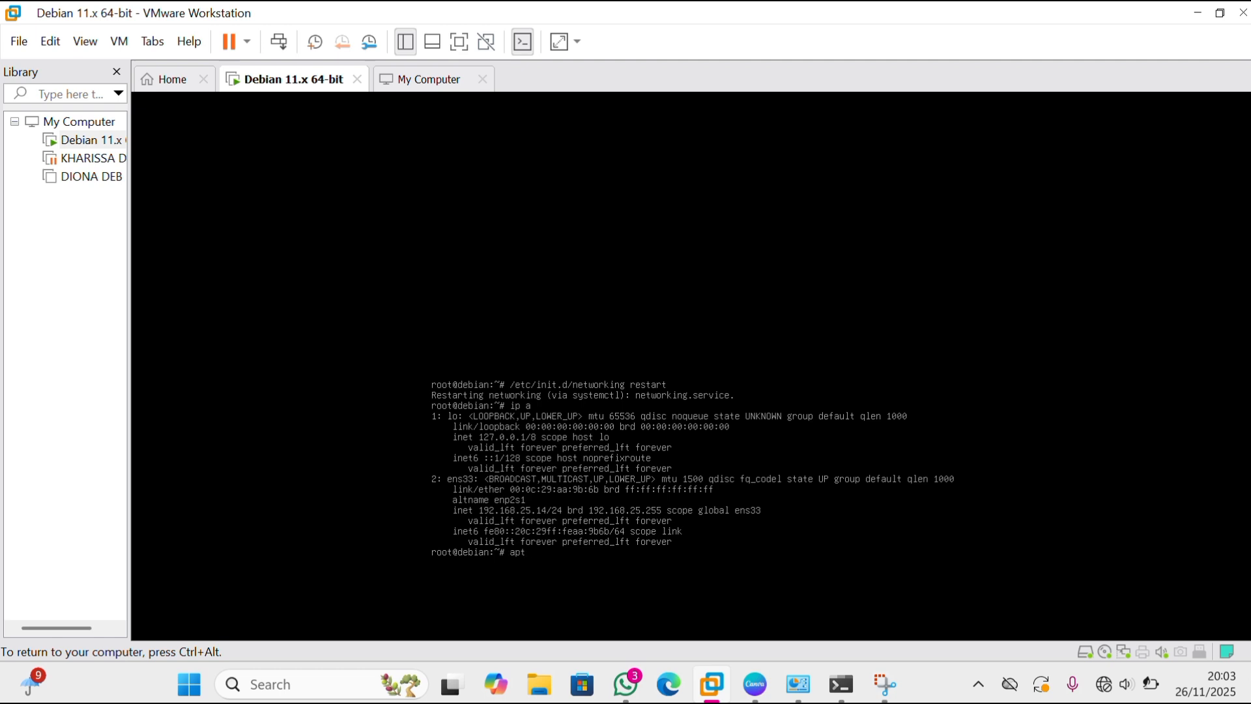
Install the isc-dhcp-server package with apt-get.
{"action": "type", "text": "get install is"}
{"action": "type", "text": "c-dhcp-server"}
{"action": "key", "text": "Return"}
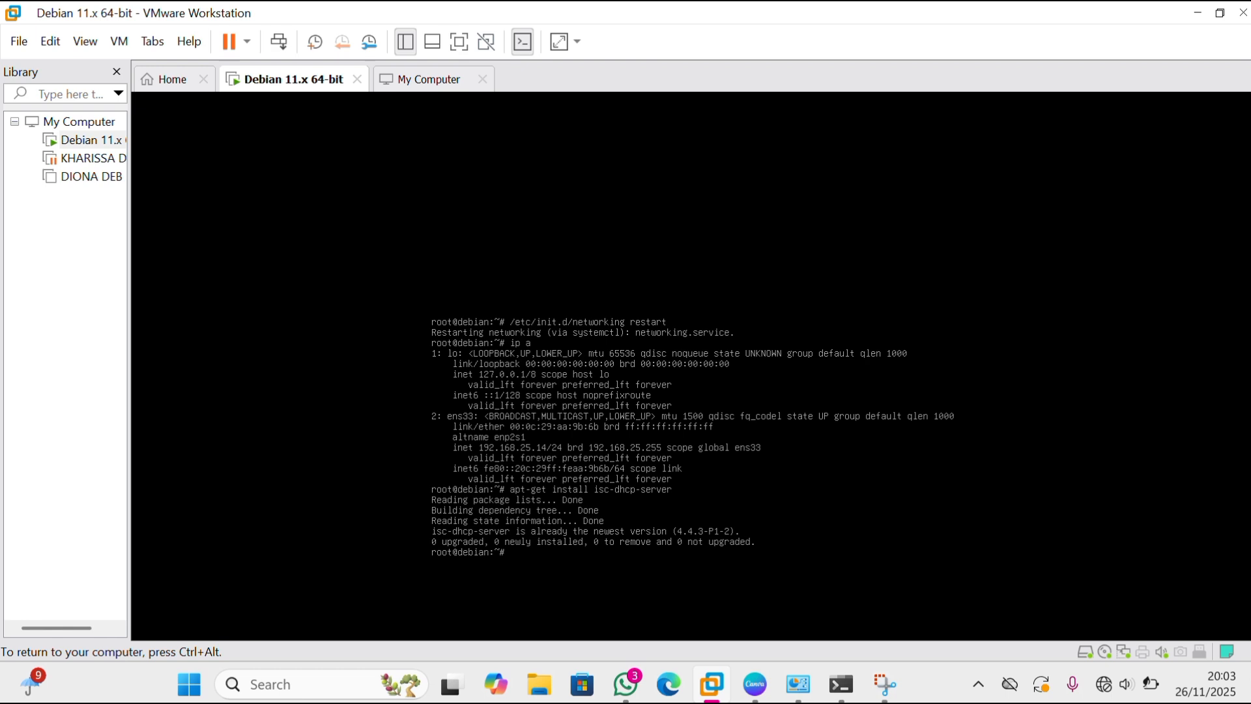
Open the DHCP configuration file /etc/dhcp/dhcpd.conf in nano.
{"action": "type", "text": "ano /etc/dhcp/dhcpd.conf"}
{"action": "key", "text": "Return"}
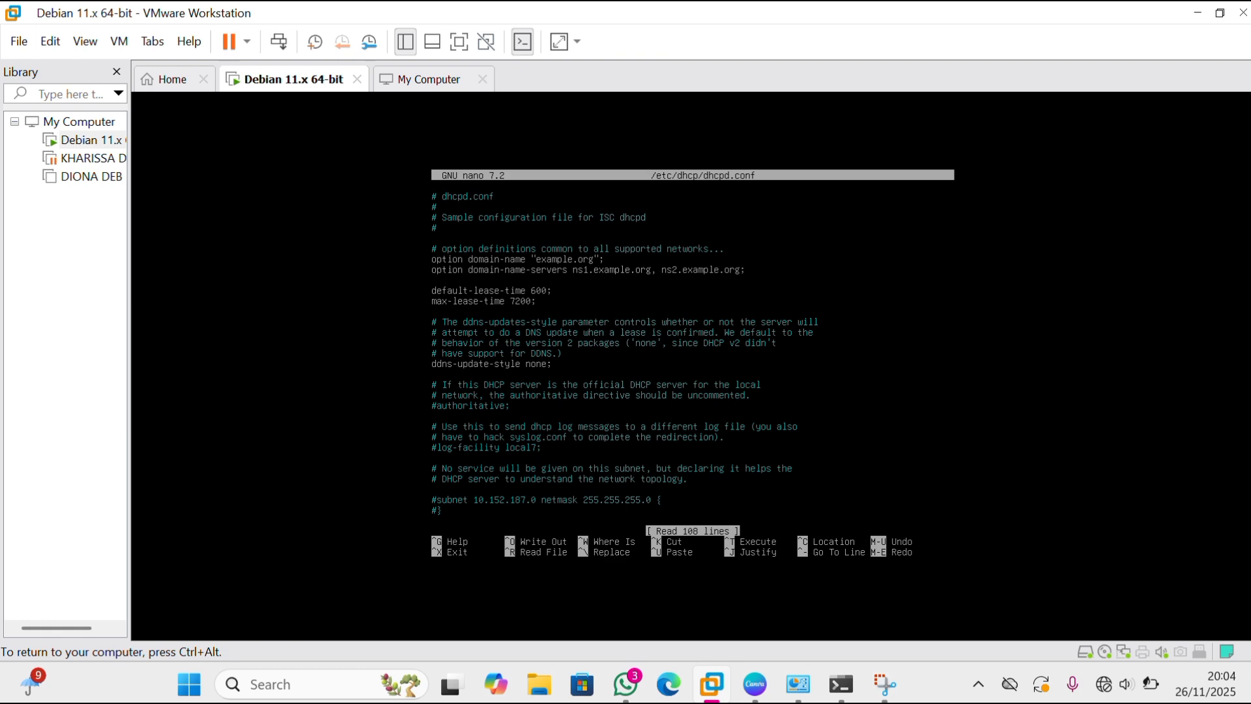
Uncomment every line of the internal subnet block, from the subnet declaration to its closing brace.
{"action": "key", "text": "Down"}
{"action": "key", "text": "Down"}
{"action": "key", "text": "Down"}
{"action": "key", "text": "Down"}
{"action": "key", "text": "Down"}
{"action": "key", "text": "Down"}
{"action": "key", "text": "Down"}
{"action": "key", "text": "Down"}
{"action": "key", "text": "Down"}
{"action": "key", "text": "Down"}
{"action": "key", "text": "Down"}
{"action": "key", "text": "Down"}
{"action": "key", "text": "Down"}
{"action": "key", "text": "Down"}
{"action": "key", "text": "Down"}
{"action": "key", "text": "Down"}
{"action": "key", "text": "Down"}
{"action": "key", "text": "Down"}
{"action": "key", "text": "Down"}
{"action": "key", "text": "Down"}
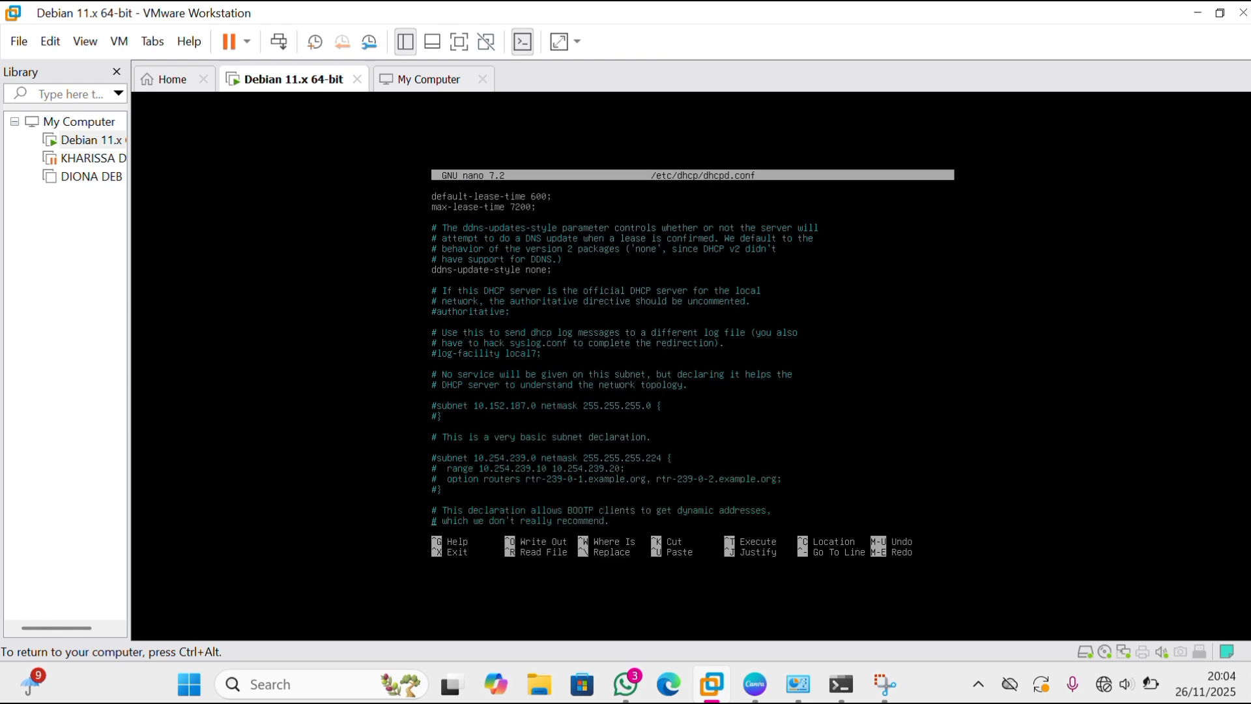
{"action": "key", "text": "Down"}
{"action": "key", "text": "Down"}
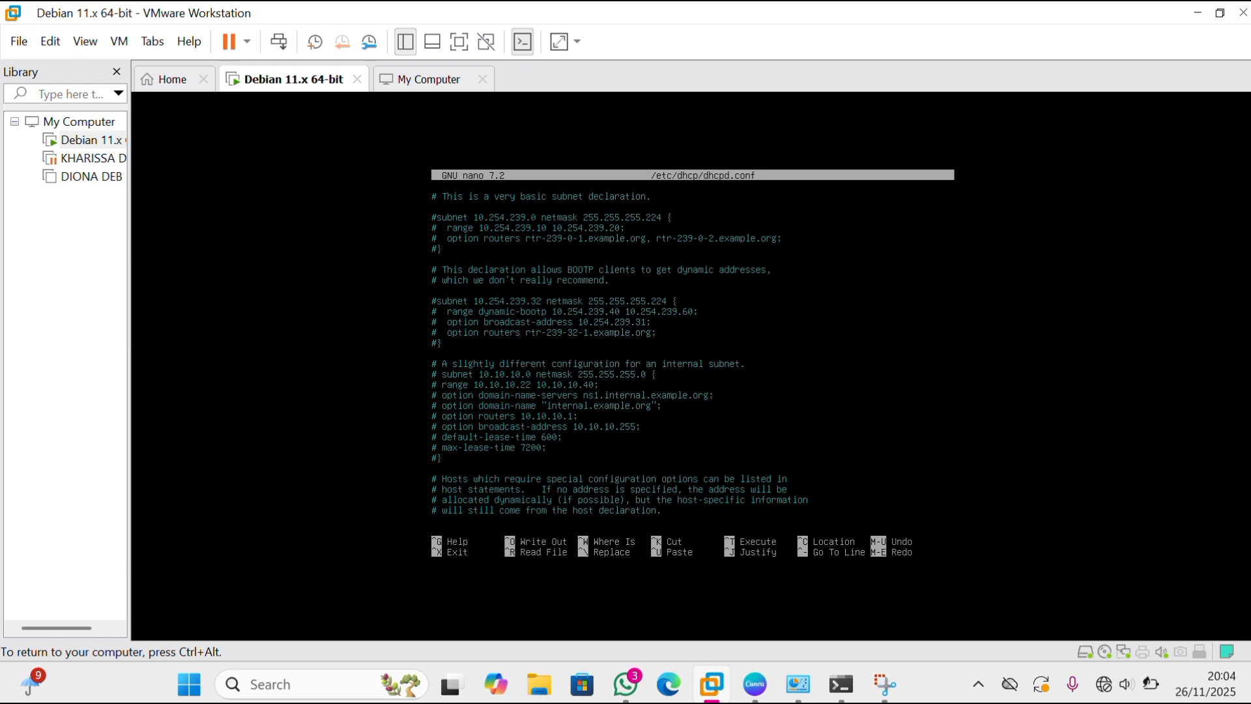
{"action": "key", "text": "Delete"}
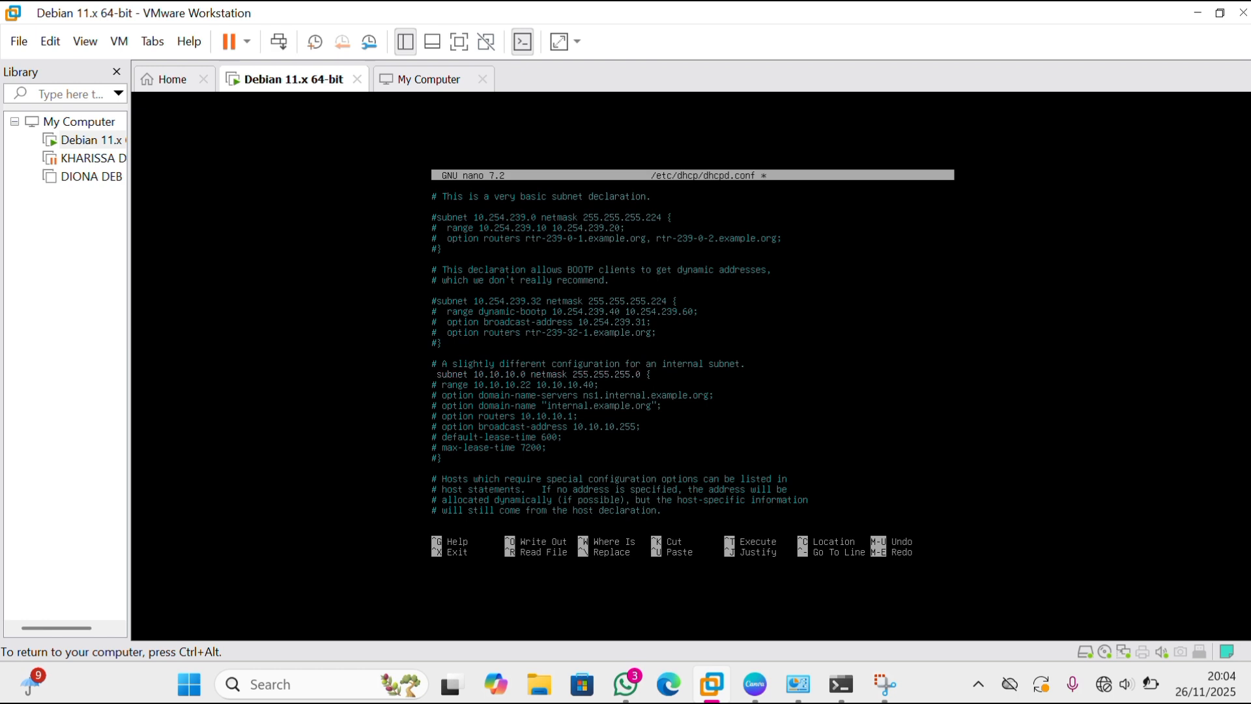
{"action": "key", "text": "Delete"}
{"action": "key", "text": "Down"}
{"action": "key", "text": "Delete"}
{"action": "key", "text": "Down"}
{"action": "key", "text": "Delete"}
{"action": "key", "text": "BackSpace"}
{"action": "key", "text": "BackSpace"}
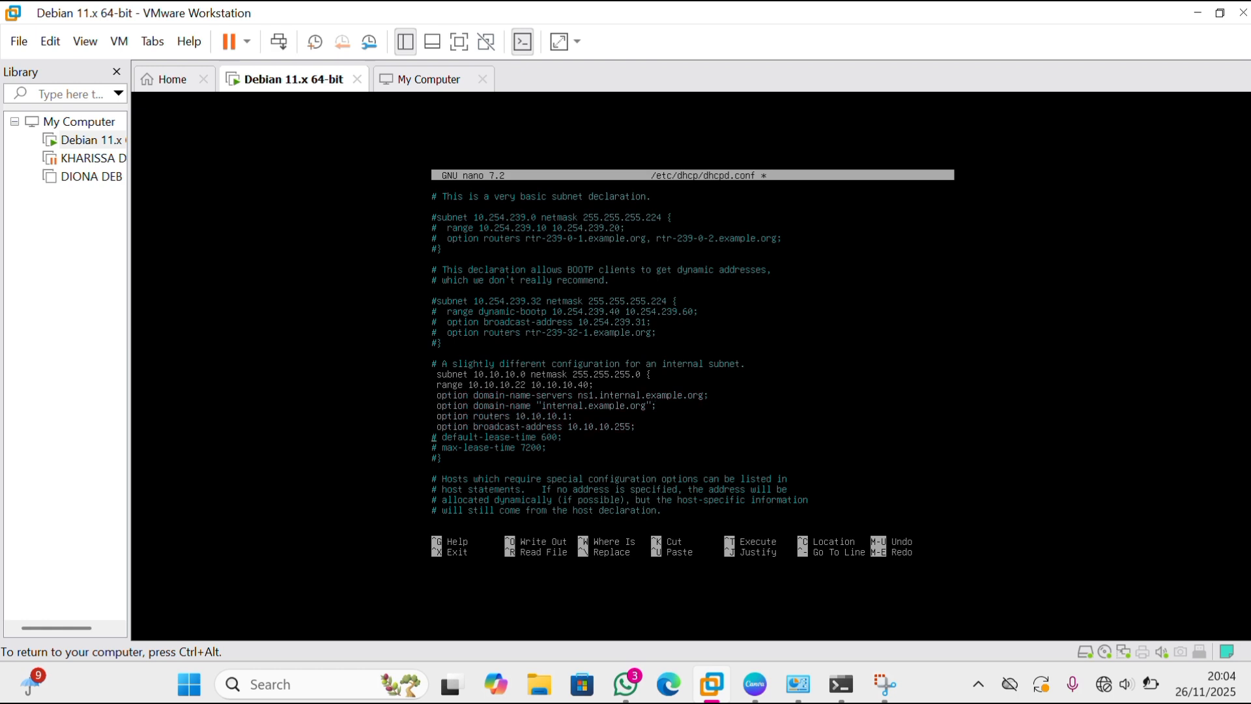
{"action": "key", "text": "BackSpace"}
{"action": "key", "text": "BackSpace"}
{"action": "key", "text": "BackSpace"}
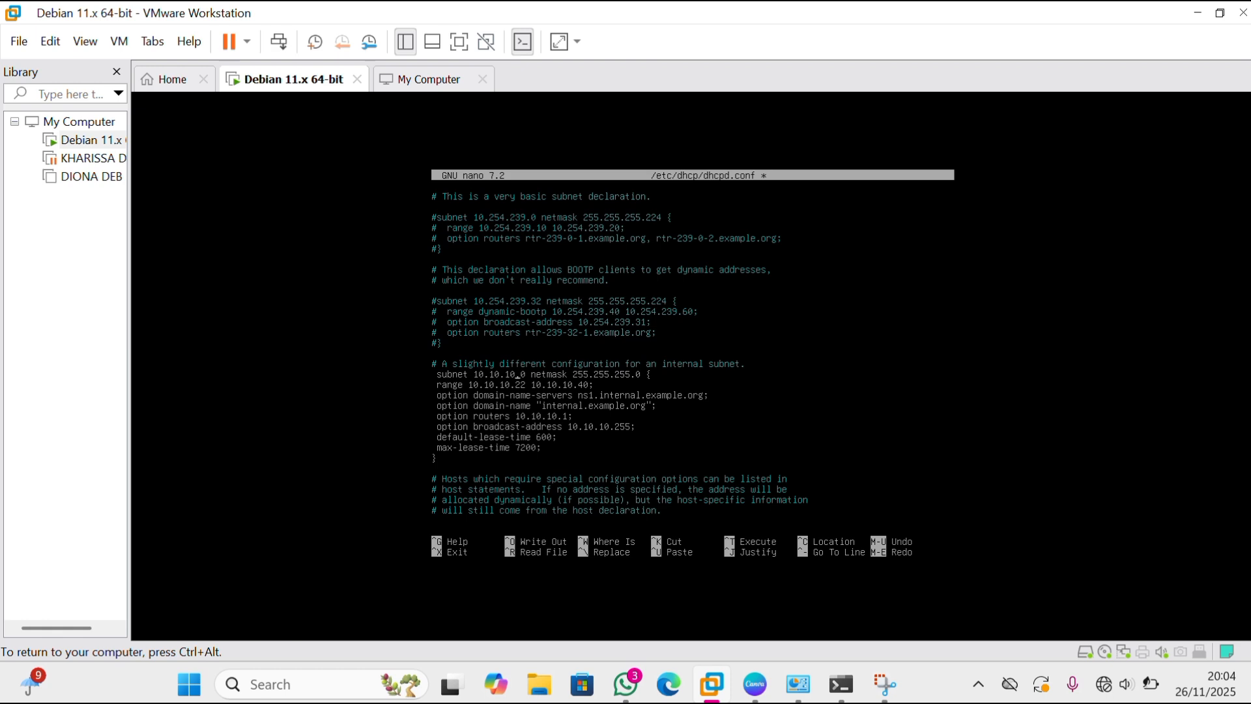
Set the network address in the internal subnet declaration to 192.168.25.0.
{"action": "key", "text": "BackSpace"}
{"action": "key", "text": "BackSpace"}
{"action": "key", "text": "BackSpace"}
{"action": "key", "text": "BackSpace"}
{"action": "key", "text": "BackSpace"}
{"action": "key", "text": "BackSpace"}
{"action": "key", "text": "BackSpace"}
{"action": "type", "text": "92.168.25"}
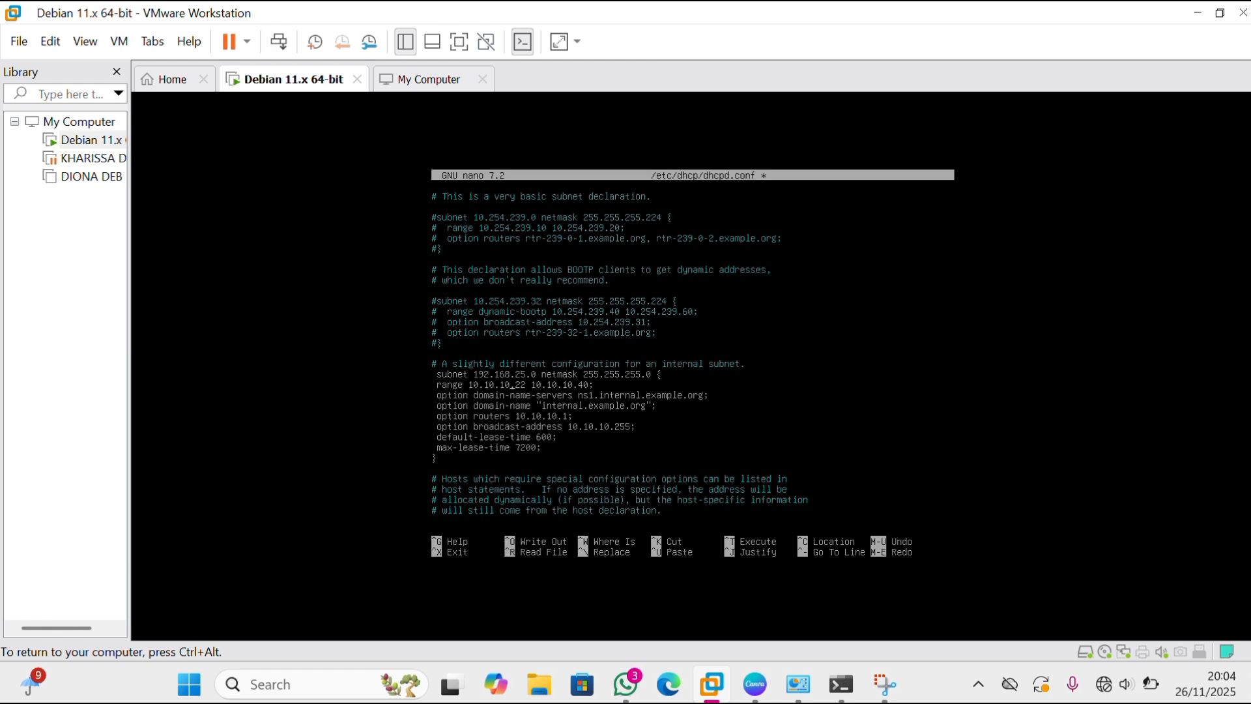
Set the start address of the internal subnet's range to 192.168.25.14.
{"action": "key", "text": "BackSpace"}
{"action": "key", "text": "BackSpace"}
{"action": "key", "text": "BackSpace"}
{"action": "key", "text": "BackSpace"}
{"action": "key", "text": "BackSpace"}
{"action": "key", "text": "BackSpace"}
{"action": "key", "text": "BackSpace"}
{"action": "key", "text": "BackSpace"}
{"action": "key", "text": "BackSpace"}
{"action": "key", "text": "BackSpace"}
{"action": "key", "text": "BackSpace"}
{"action": "type", "text": "92.168.25."}
{"action": "type", "text": "2"}
{"action": "key", "text": "BackSpace"}
{"action": "type", "text": "14"}
Set the end address of the internal subnet's range to 192.168.25.40.
{"action": "key", "text": "BackSpace"}
{"action": "key", "text": "BackSpace"}
{"action": "key", "text": "BackSpace"}
{"action": "key", "text": "BackSpace"}
{"action": "key", "text": "BackSpace"}
{"action": "key", "text": "BackSpace"}
{"action": "key", "text": "BackSpace"}
{"action": "key", "text": "BackSpace"}
{"action": "type", "text": "92.168."}
{"action": "type", "text": ".25"}
Set the internal subnet's routers option to 192.168.25.1.
{"action": "key", "text": "BackSpace"}
{"action": "key", "text": "BackSpace"}
{"action": "key", "text": "BackSpace"}
{"action": "key", "text": "BackSpace"}
{"action": "key", "text": "BackSpace"}
{"action": "key", "text": "BackSpace"}
{"action": "key", "text": "BackSpace"}
{"action": "type", "text": "92.168"}
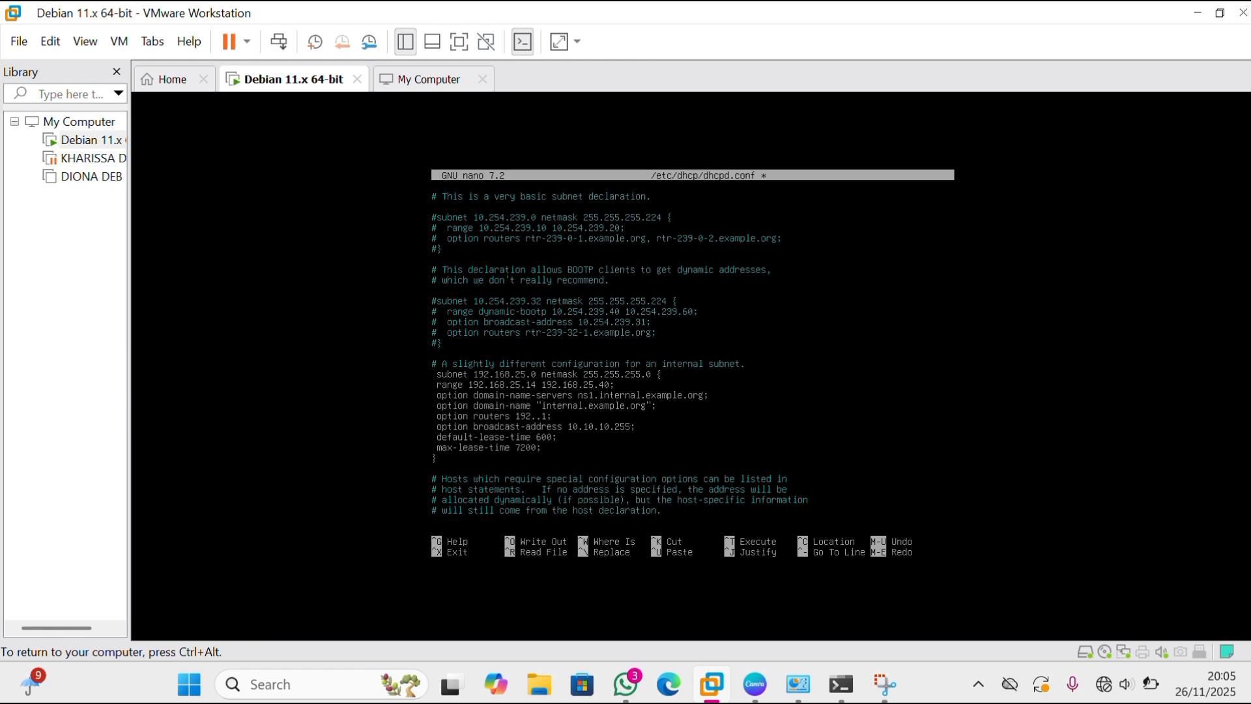
{"action": "type", "text": "2"}
Set the internal subnet's broadcast address to 192.168.25.255 and save dhcpd.conf.
{"action": "key", "text": "BackSpace"}
{"action": "key", "text": "BackSpace"}
{"action": "key", "text": "BackSpace"}
{"action": "key", "text": "BackSpace"}
{"action": "key", "text": "BackSpace"}
{"action": "key", "text": "BackSpace"}
{"action": "key", "text": "BackSpace"}
{"action": "type", "text": "92"}
{"action": "type", "text": "168"}
{"action": "key", "text": "BackSpace"}
{"action": "key", "text": "BackSpace"}
{"action": "key", "text": "BackSpace"}
{"action": "type", "text": "168.25"}
{"action": "key", "text": "ctrl+x"}
{"action": "key", "text": "y"}
{"action": "key", "text": "Return"}
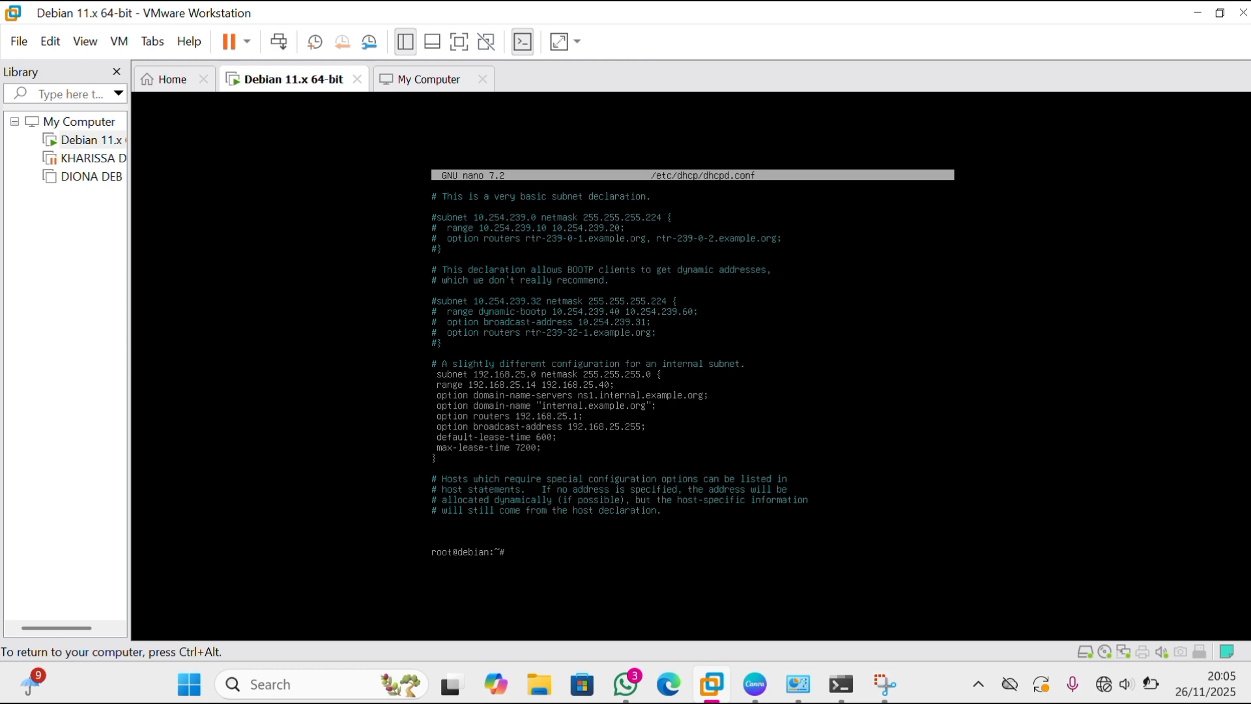
Open the DHCP server defaults file /etc/default/isc-dhcp-server in nano.
{"action": "type", "text": "nano /etc/defau"}
{"action": "type", "text": "lt/isc-dhcp-server"}
{"action": "key", "text": "Return"}
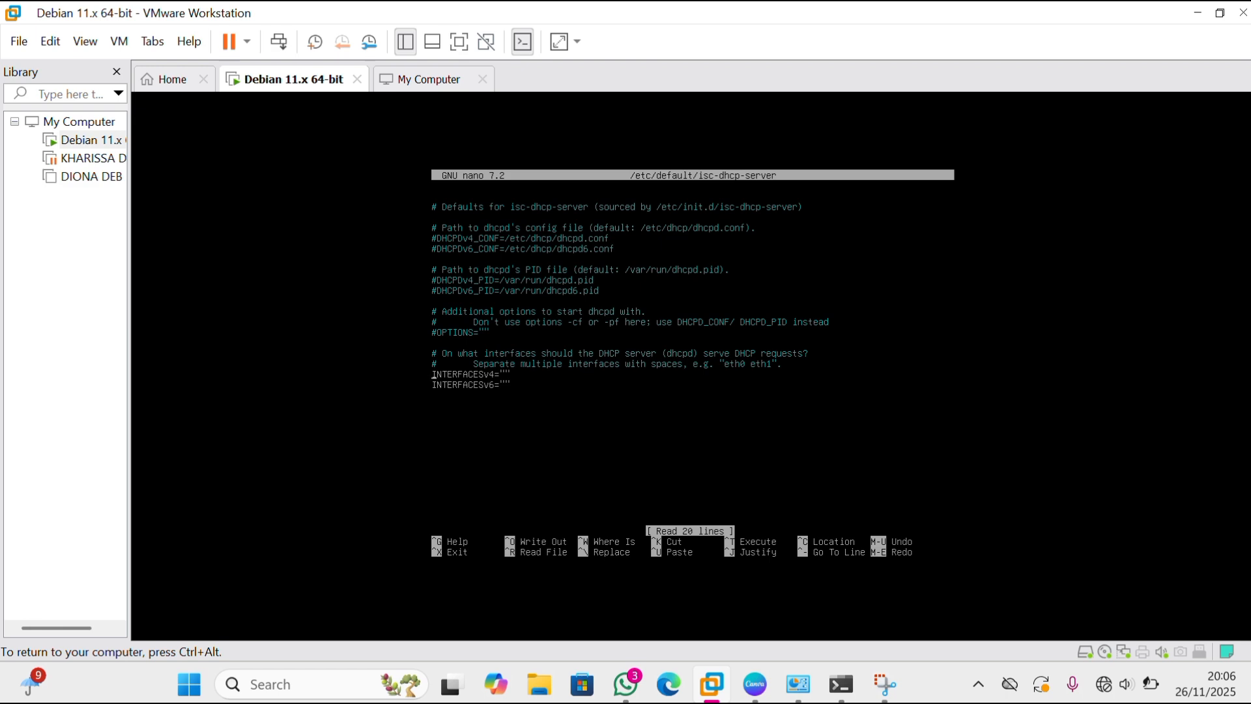
Set INTERFACESv4 to "ens33" and save the DHCP server defaults file.
{"action": "key", "text": "Right"}
{"action": "key", "text": "Right"}
{"action": "key", "text": "Right"}
{"action": "key", "text": "Right"}
{"action": "key", "text": "Right"}
{"action": "key", "text": "Right"}
{"action": "key", "text": "Right"}
{"action": "key", "text": "Right"}
{"action": "key", "text": "Right"}
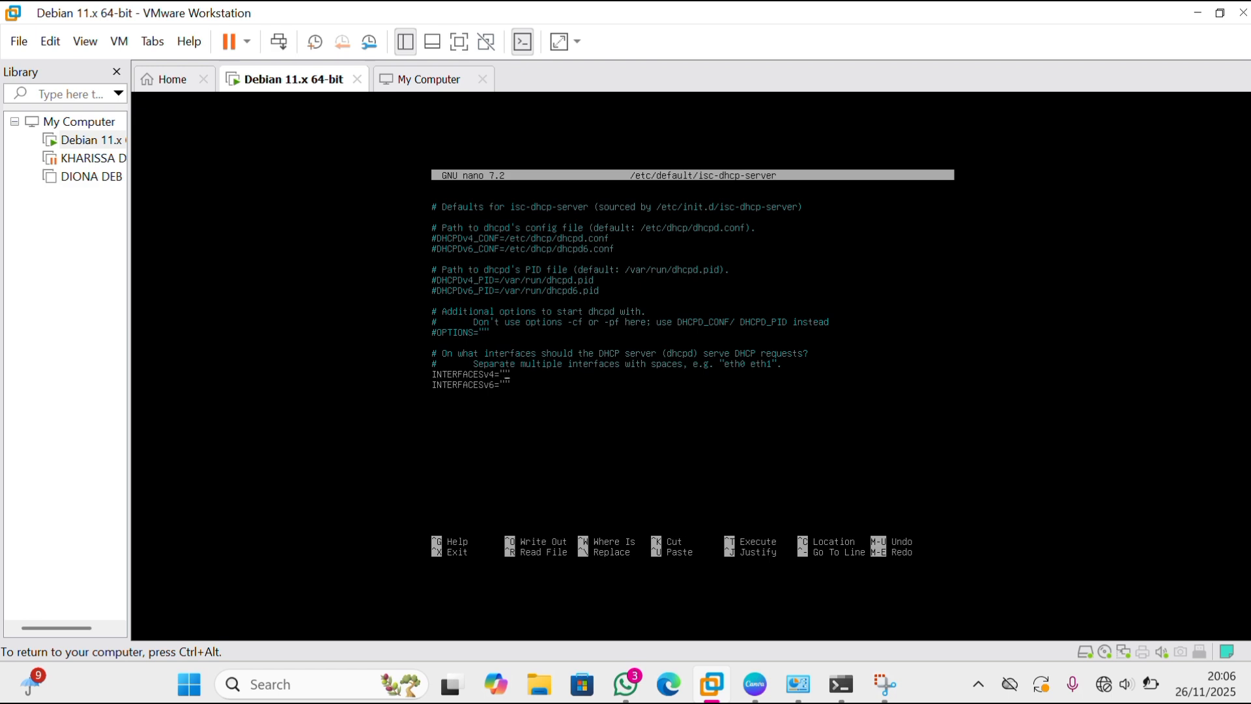
{"action": "type", "text": "ens33"}
{"action": "key", "text": "ctrl+x"}
{"action": "key", "text": "y"}
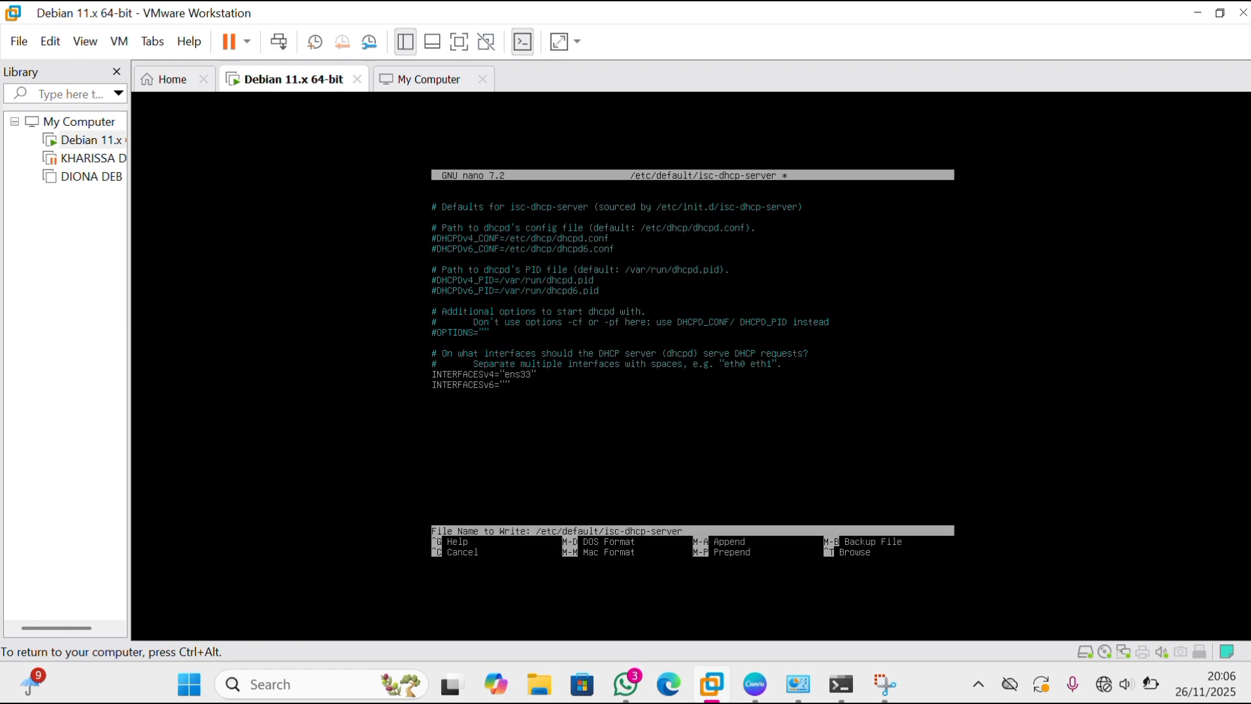
{"action": "key", "text": "Return"}
List the network interfaces with ip a to check the interface name and address.
{"action": "type", "text": "ip a"}
{"action": "key", "text": "Return"}
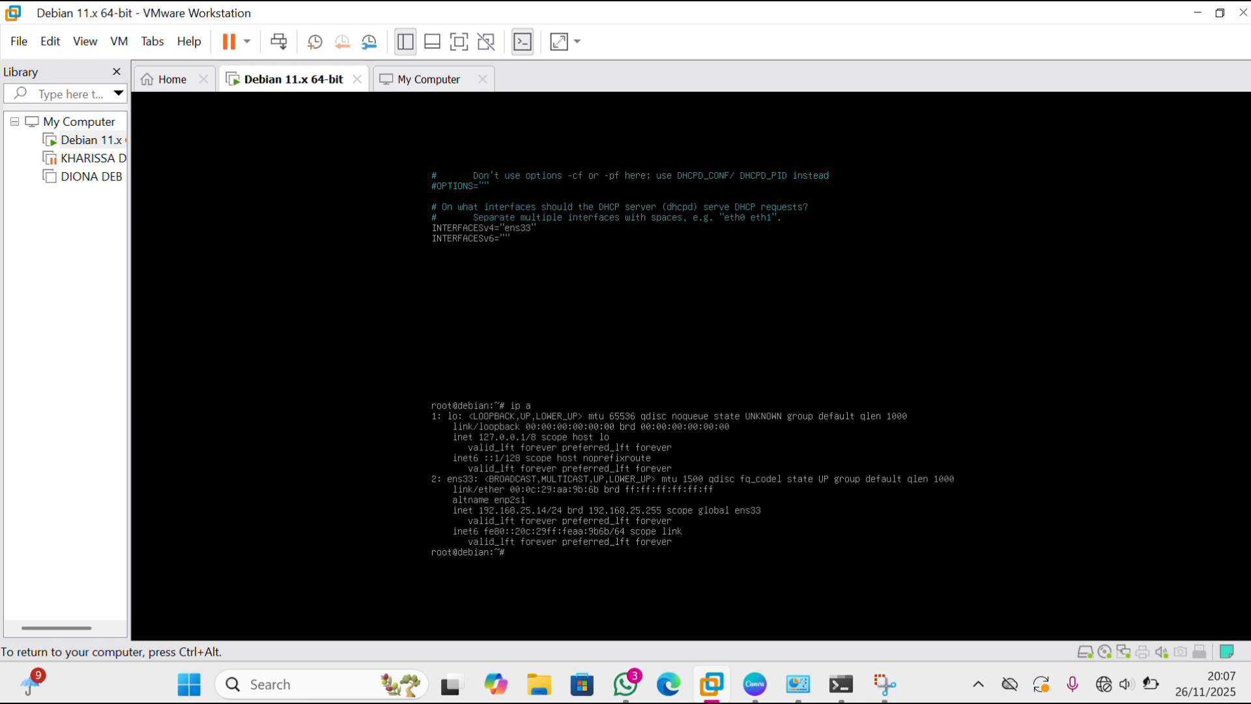
Restart the DHCP service with systemctl restart isc-dhcp-server.
{"action": "type", "text": "systemctl restart isc-dhcp-server"}
{"action": "key", "text": "Return"}
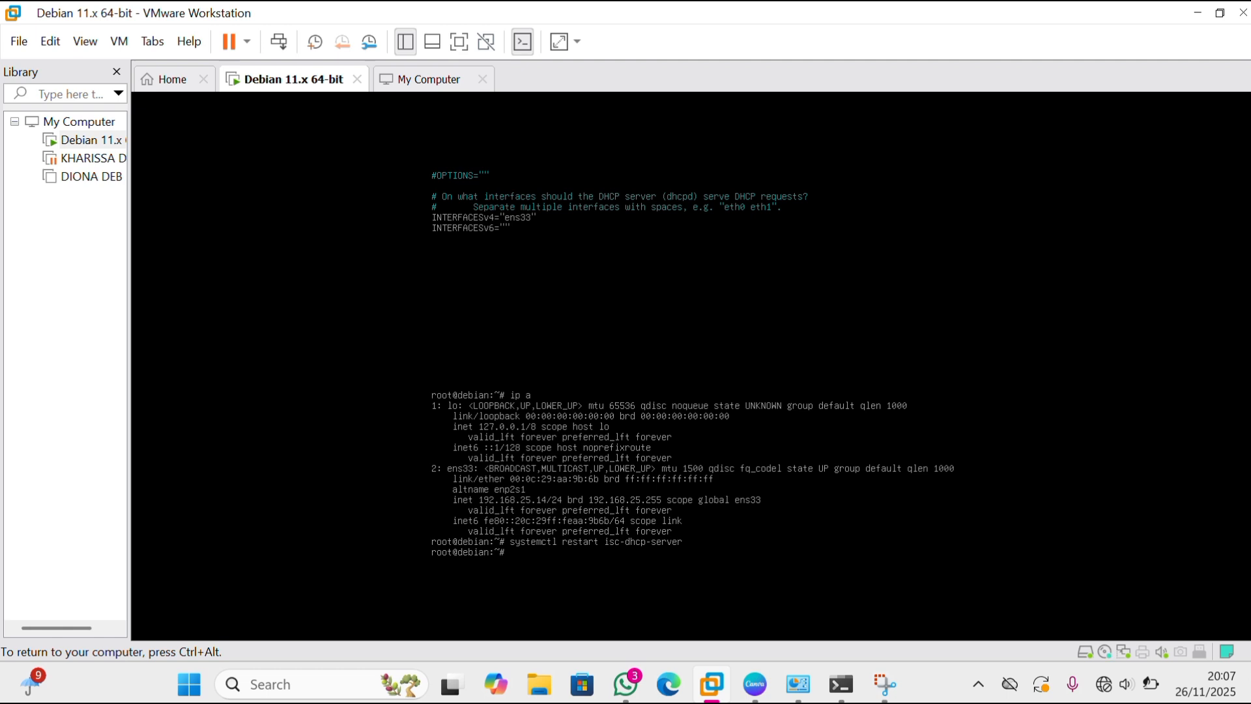
Check the DHCP service with systemctl status isc-dhcp-server.
{"action": "type", "text": "ystemctl status isc-dhcp-server"}
{"action": "key", "text": "Return"}
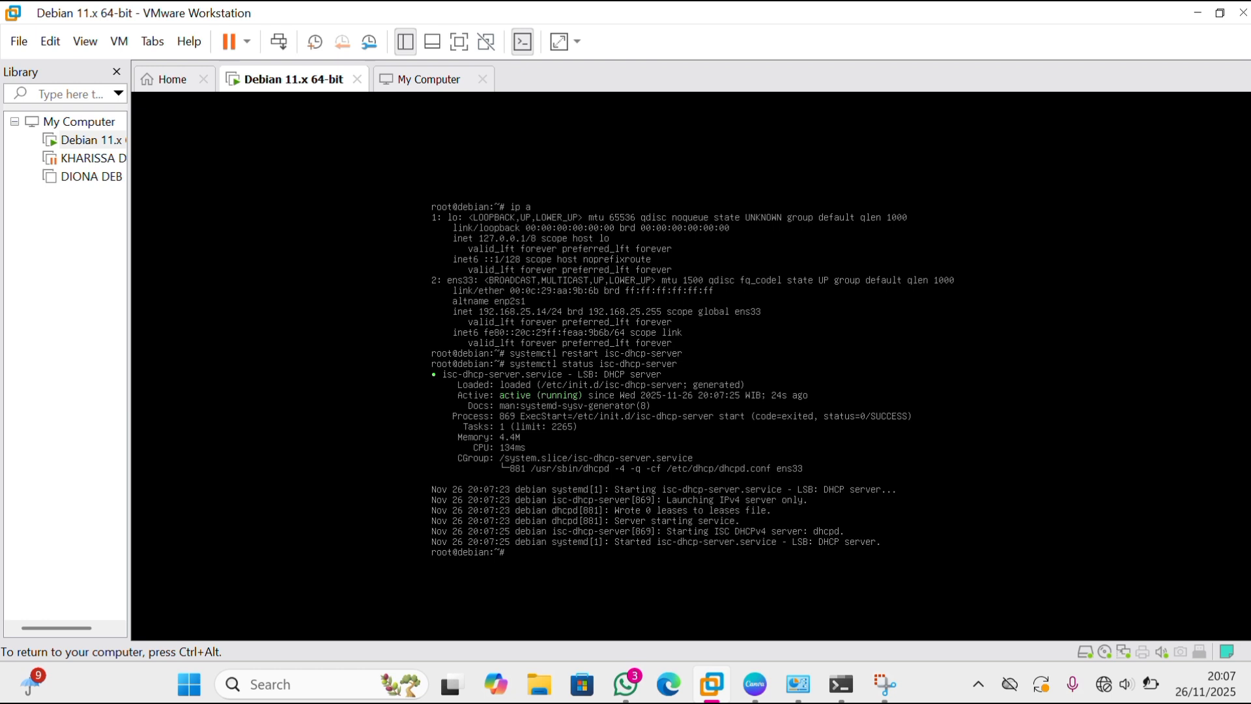
Disable the local DHCP service for VMnet1 in the Virtual Network Editor and apply the change.
{"action": "key", "text": "ctrl+alt"}
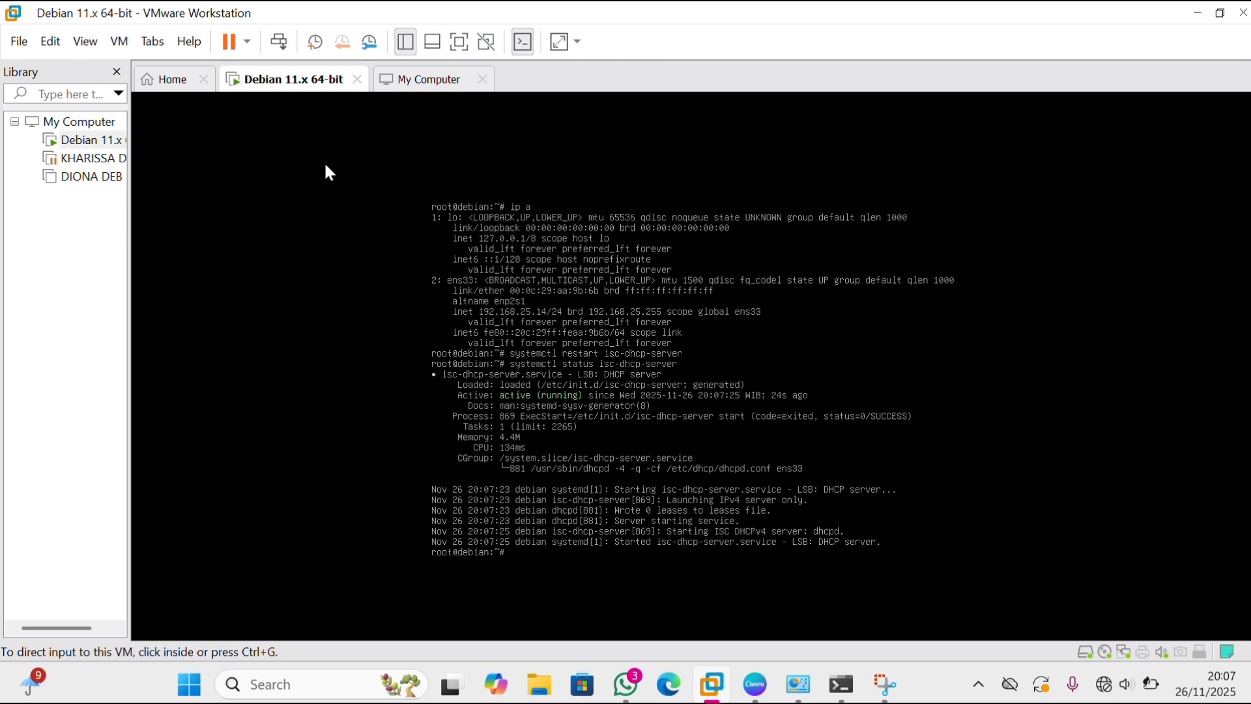
{"action": "left_click", "coordinate": [51, 42]}
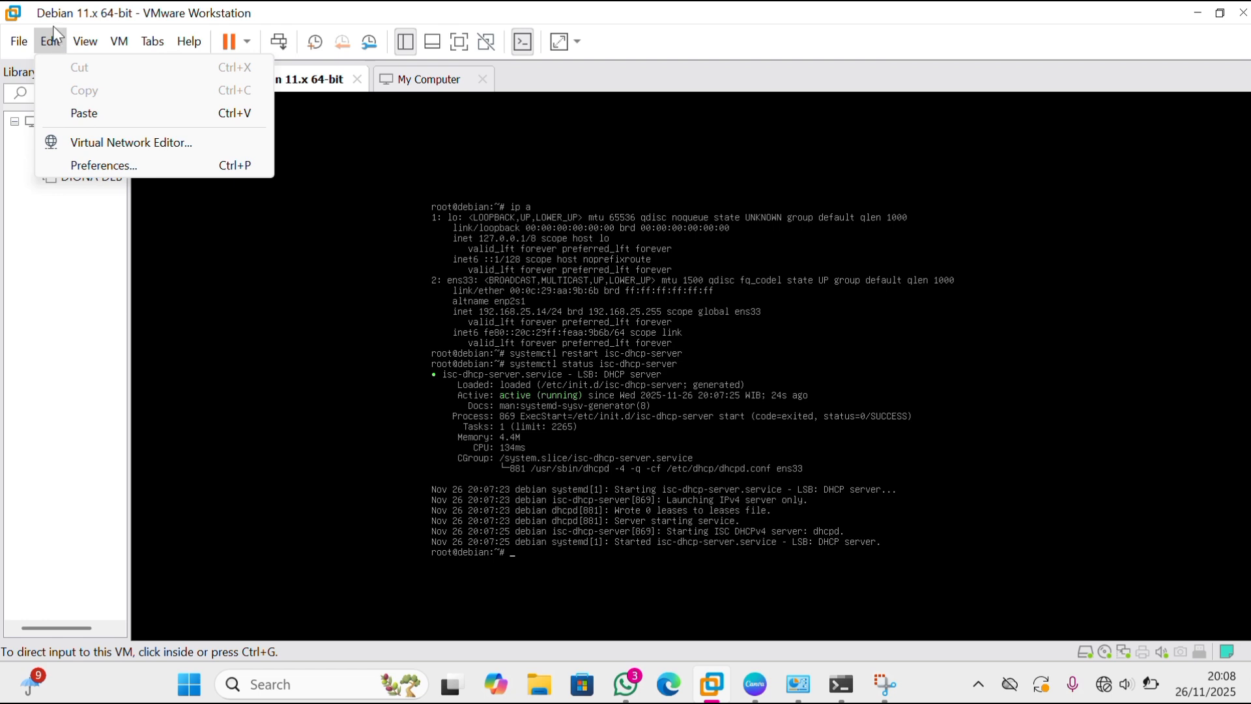
{"action": "left_click", "coordinate": [135, 144]}
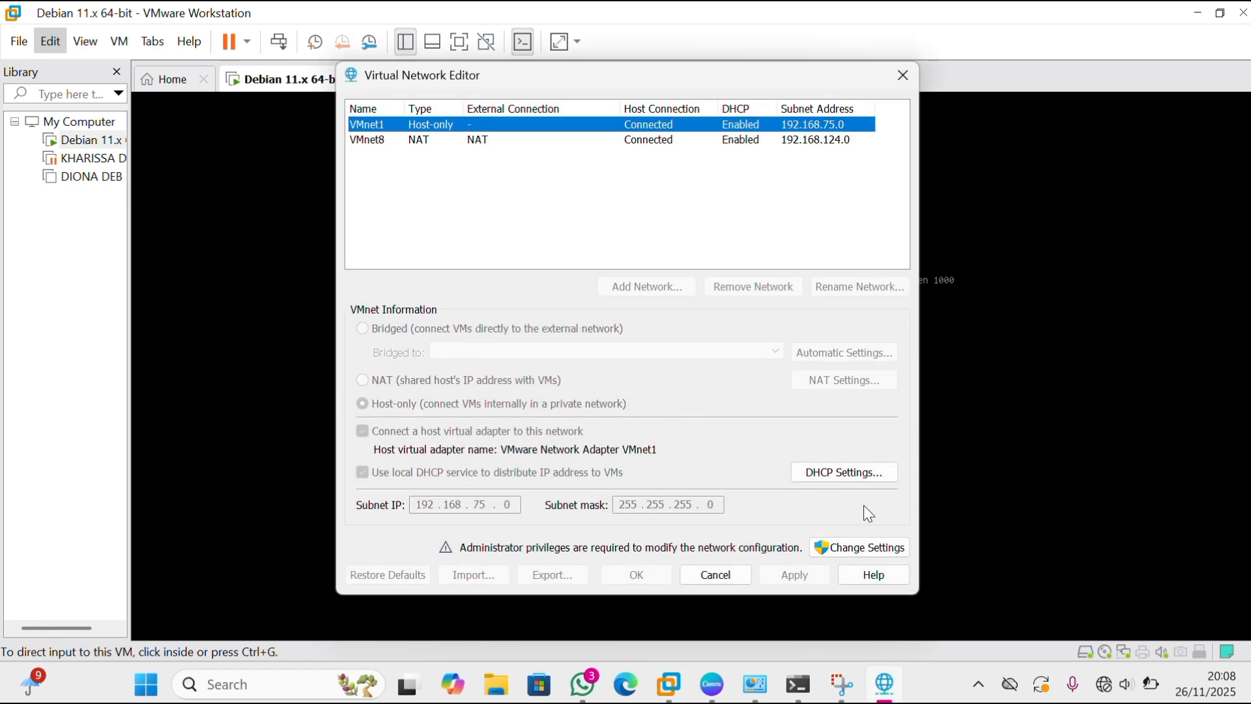
{"action": "left_click", "coordinate": [896, 547]}
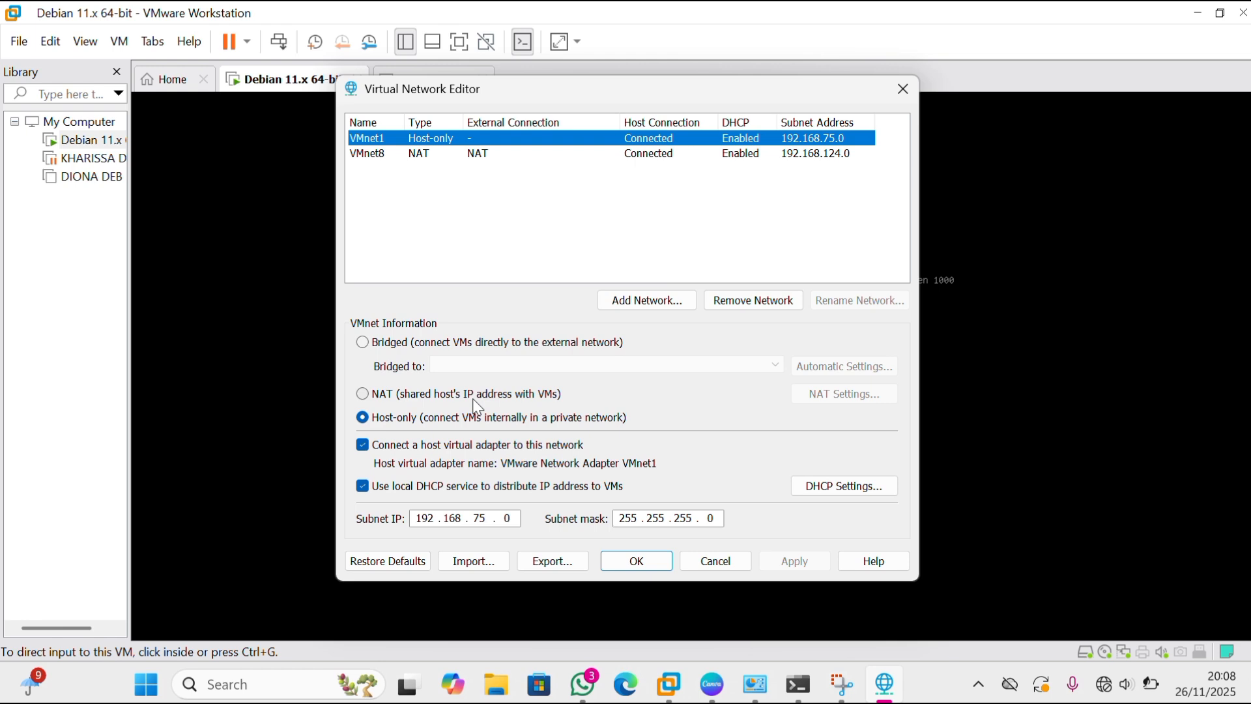
{"action": "left_click", "coordinate": [363, 486]}
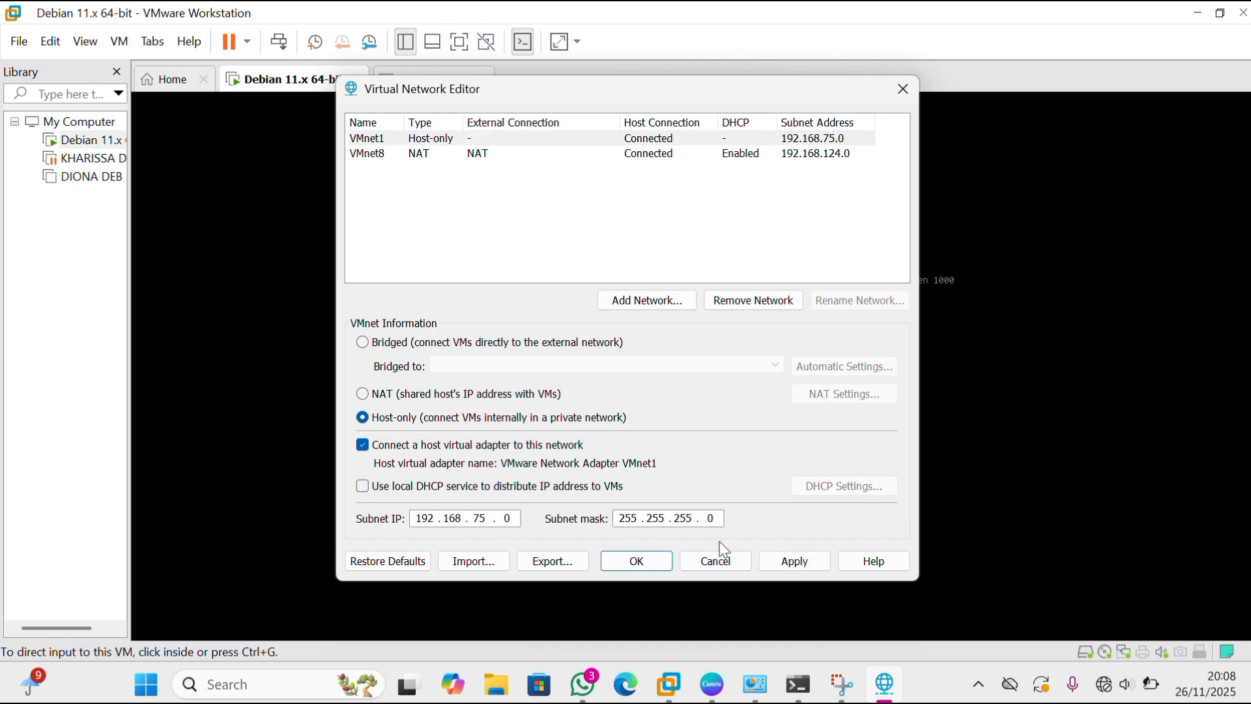
{"action": "left_click", "coordinate": [803, 561]}
{"action": "left_click", "coordinate": [637, 569]}
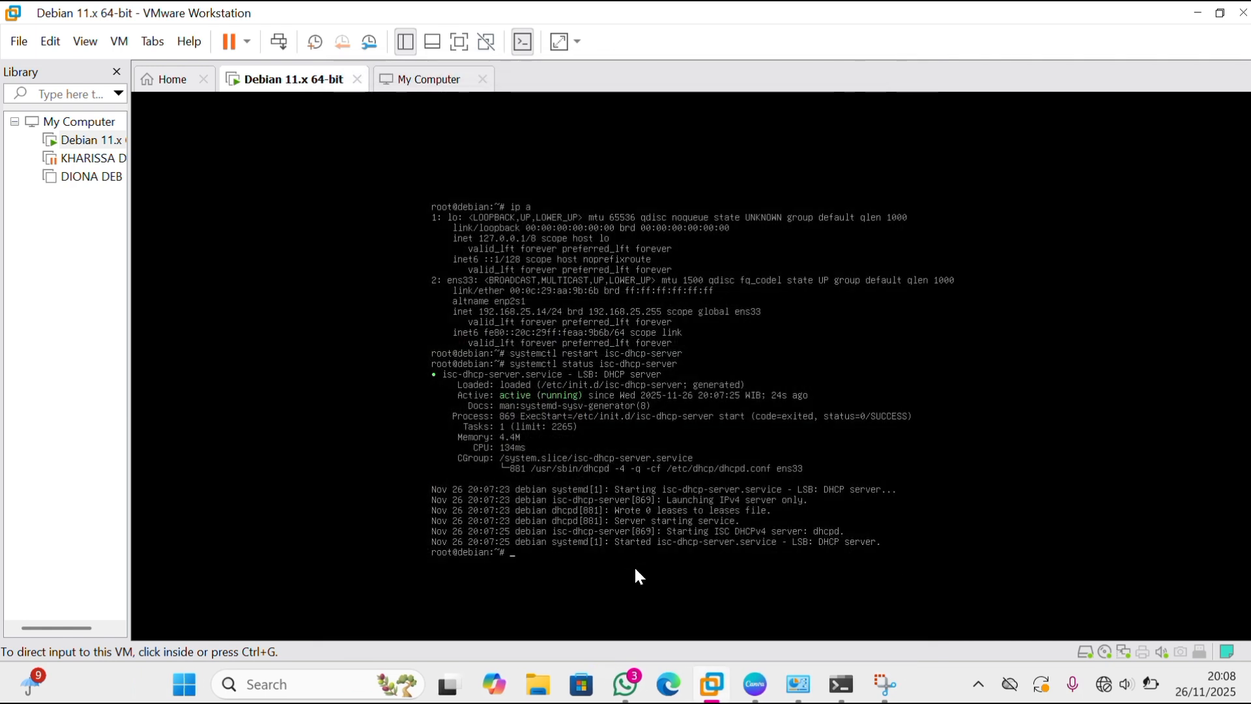
Set the VMnet1 adapter's IPv4 properties in Windows Network Connections to obtain the IP address and DNS server address automatically.
{"action": "mouse_move", "coordinate": [794, 681]}
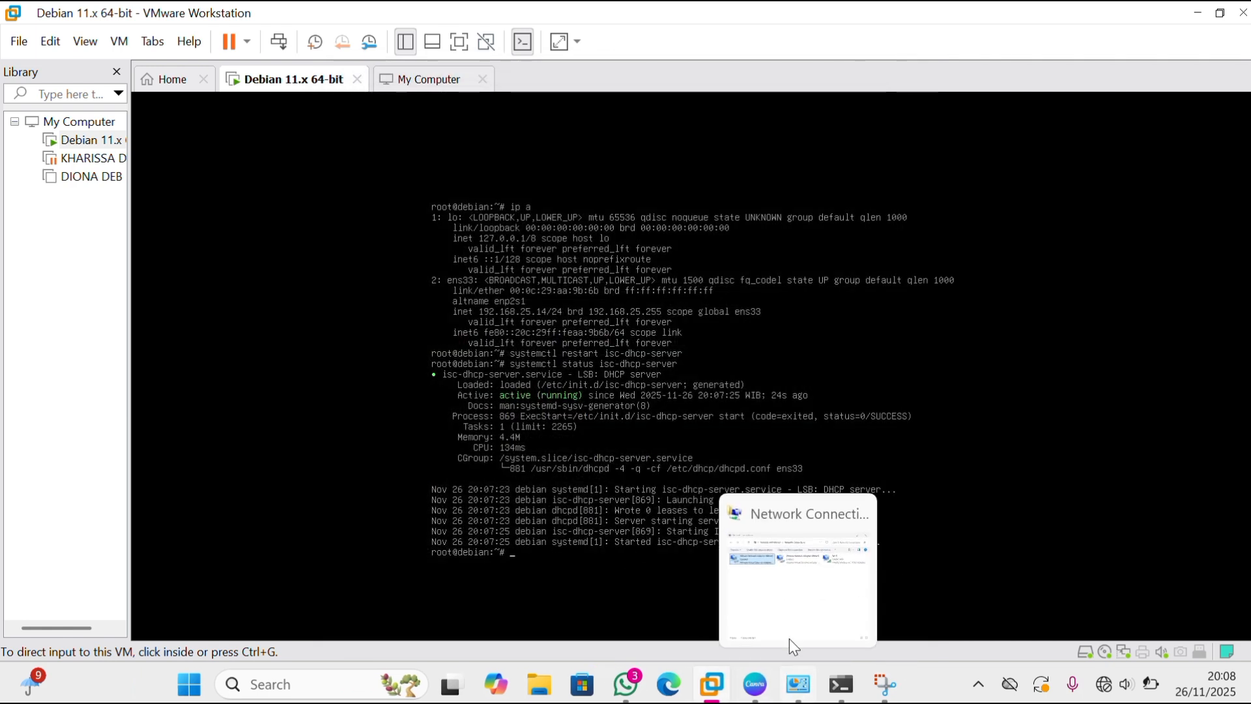
{"action": "left_click", "coordinate": [782, 586]}
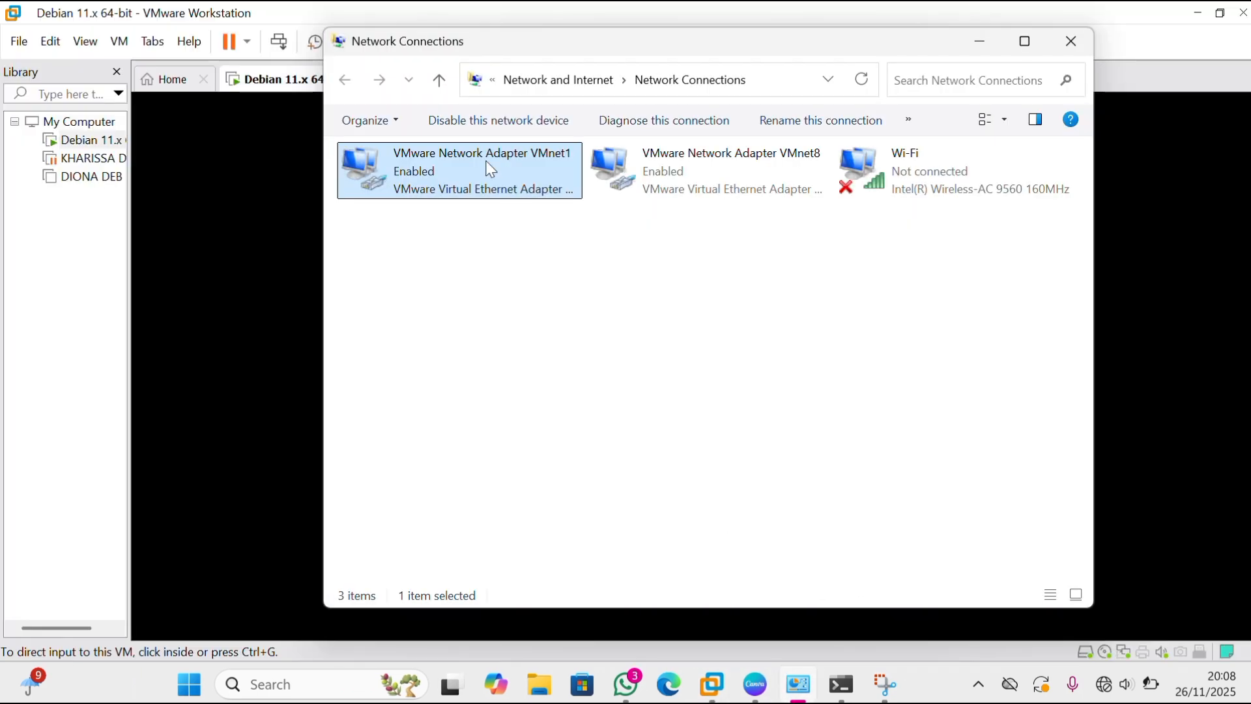
{"action": "double_click", "coordinate": [491, 171]}
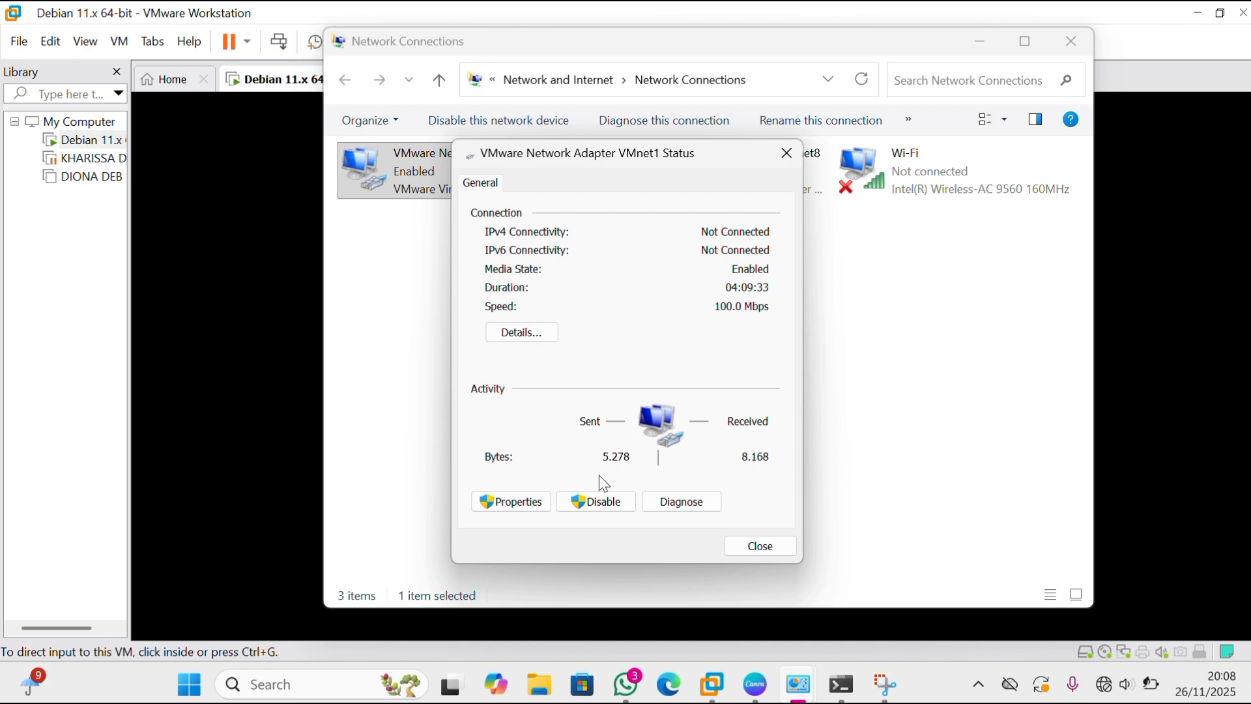
{"action": "left_click", "coordinate": [516, 501]}
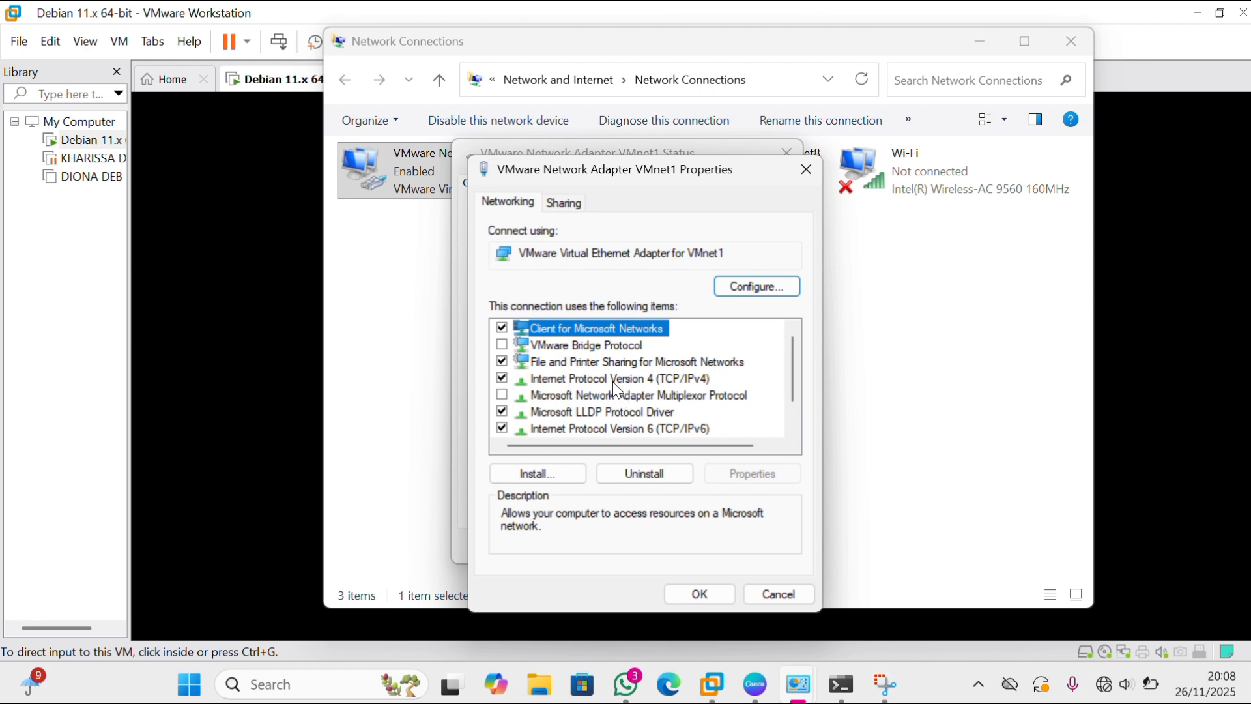
{"action": "left_click", "coordinate": [613, 381]}
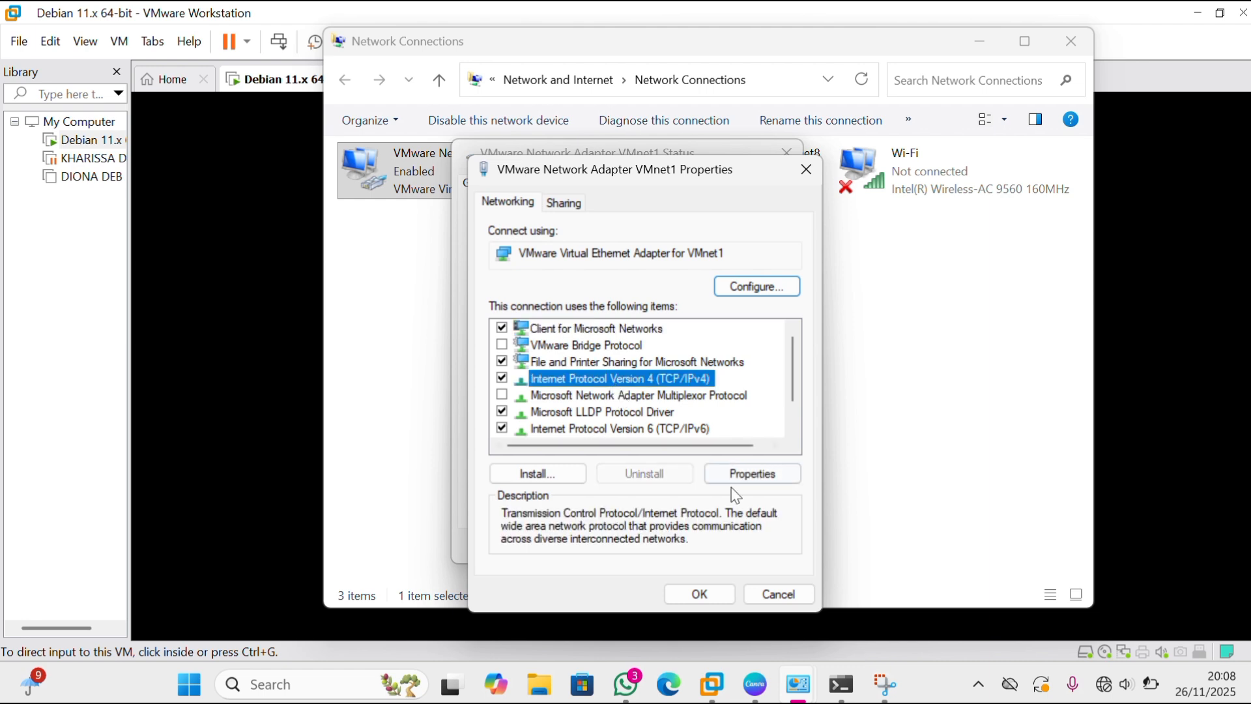
{"action": "left_click", "coordinate": [754, 480]}
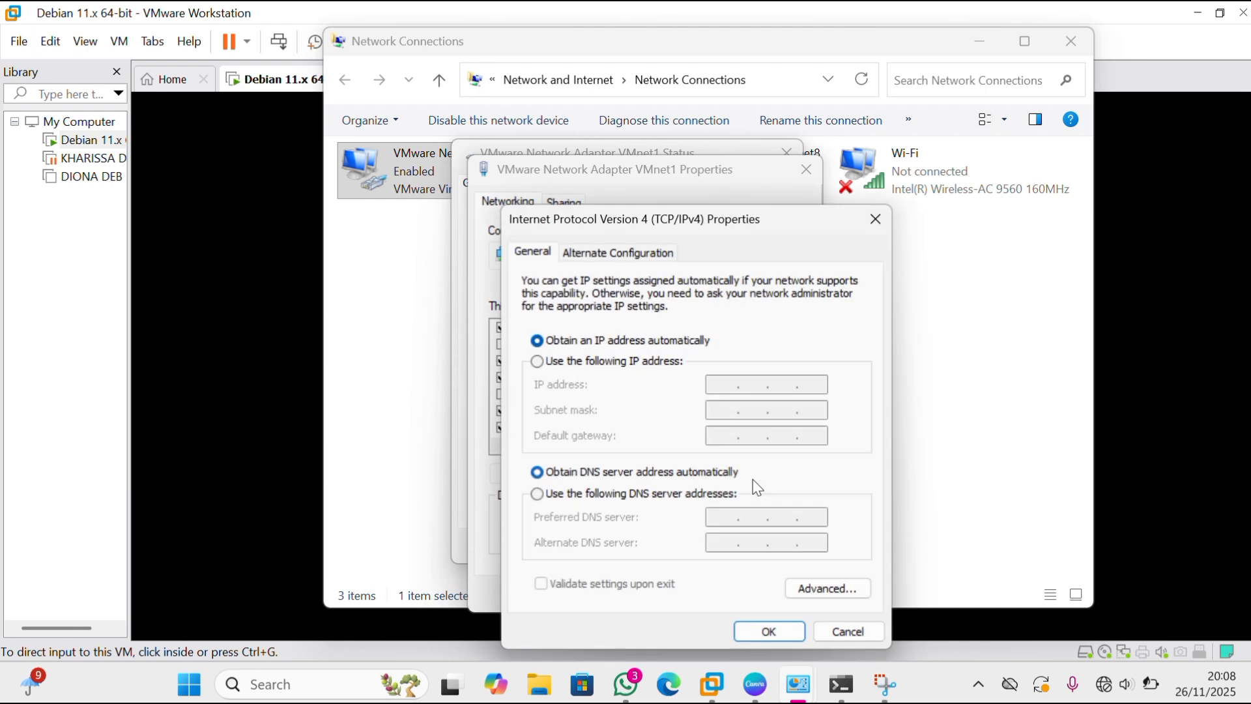
{"action": "left_click", "coordinate": [537, 361]}
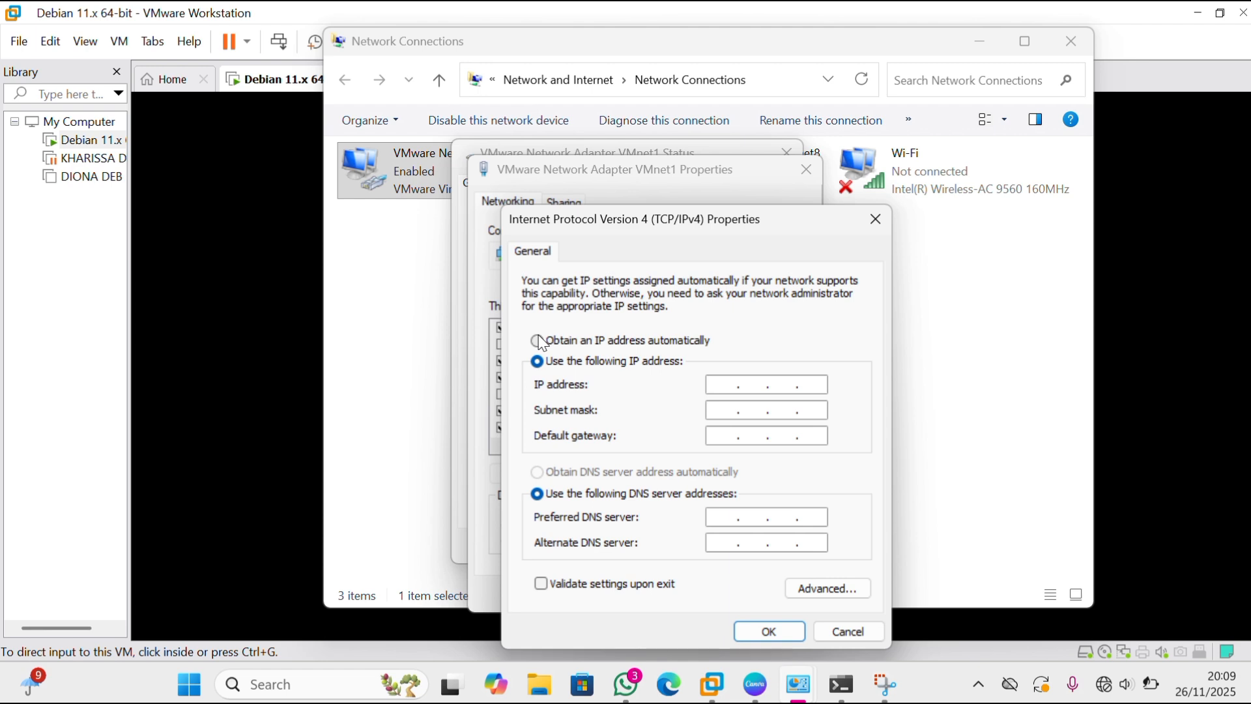
{"action": "left_click", "coordinate": [538, 341]}
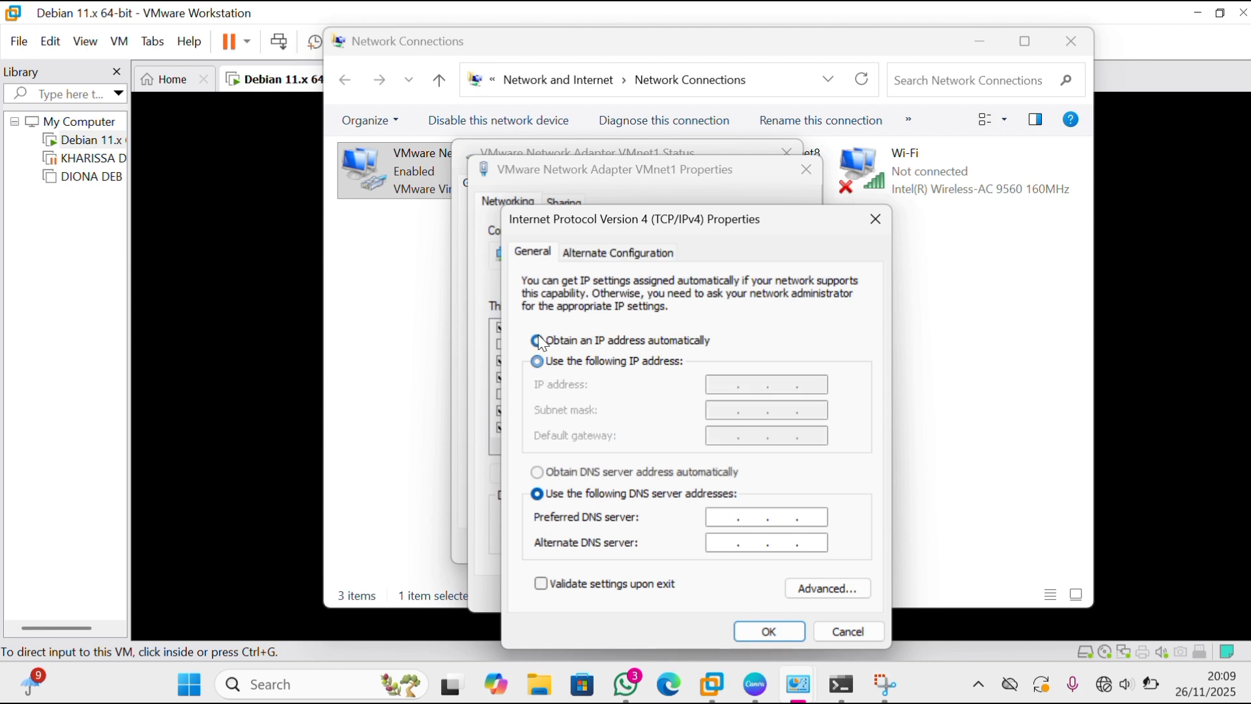
{"action": "left_click", "coordinate": [538, 471]}
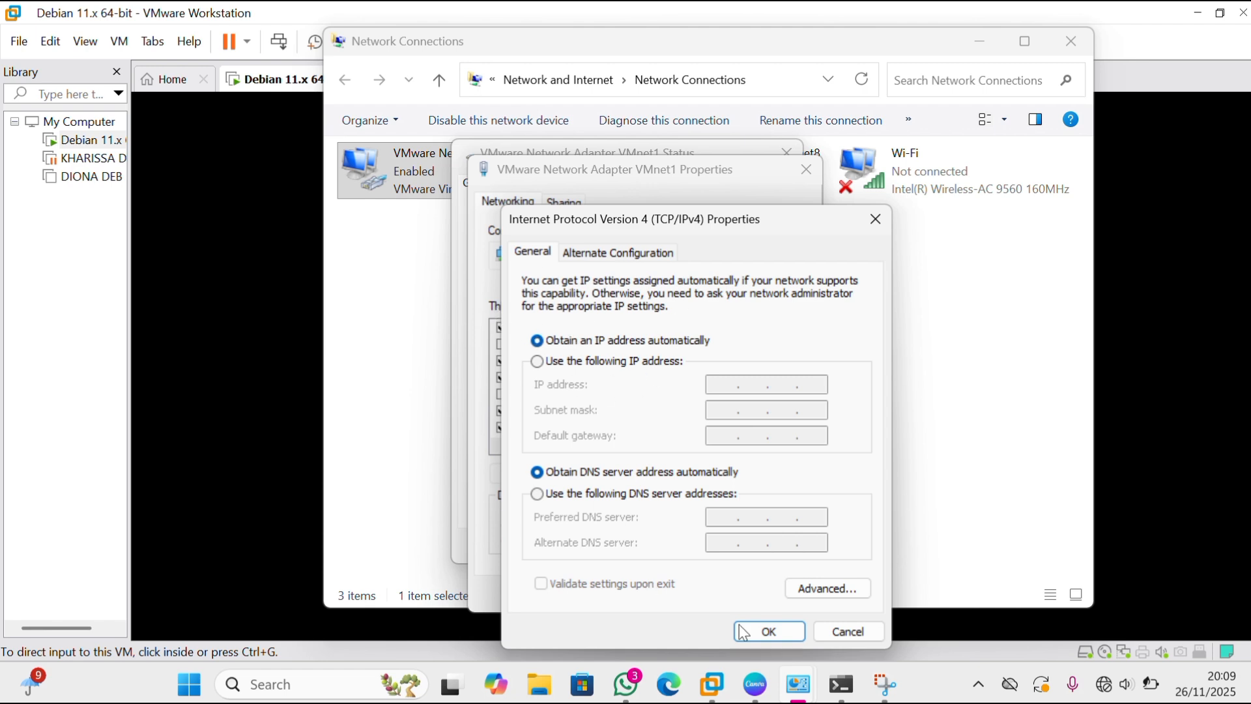
{"action": "left_click", "coordinate": [771, 632]}
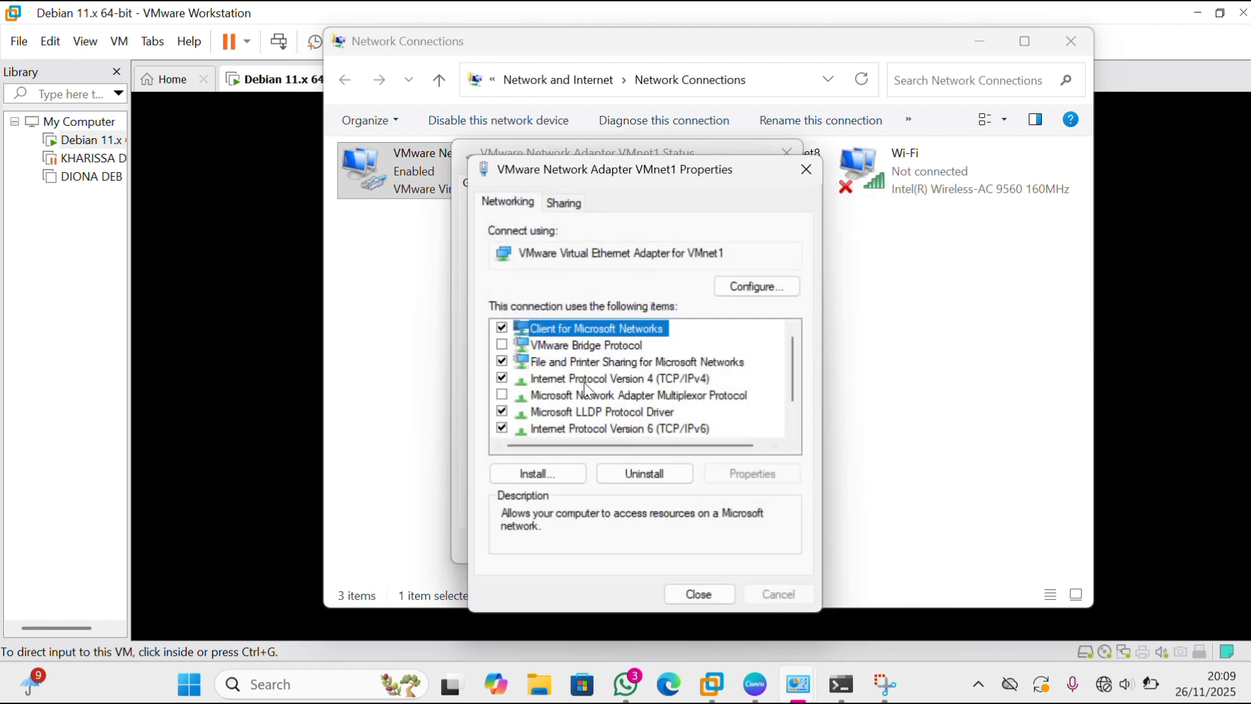
{"action": "left_click", "coordinate": [588, 381]}
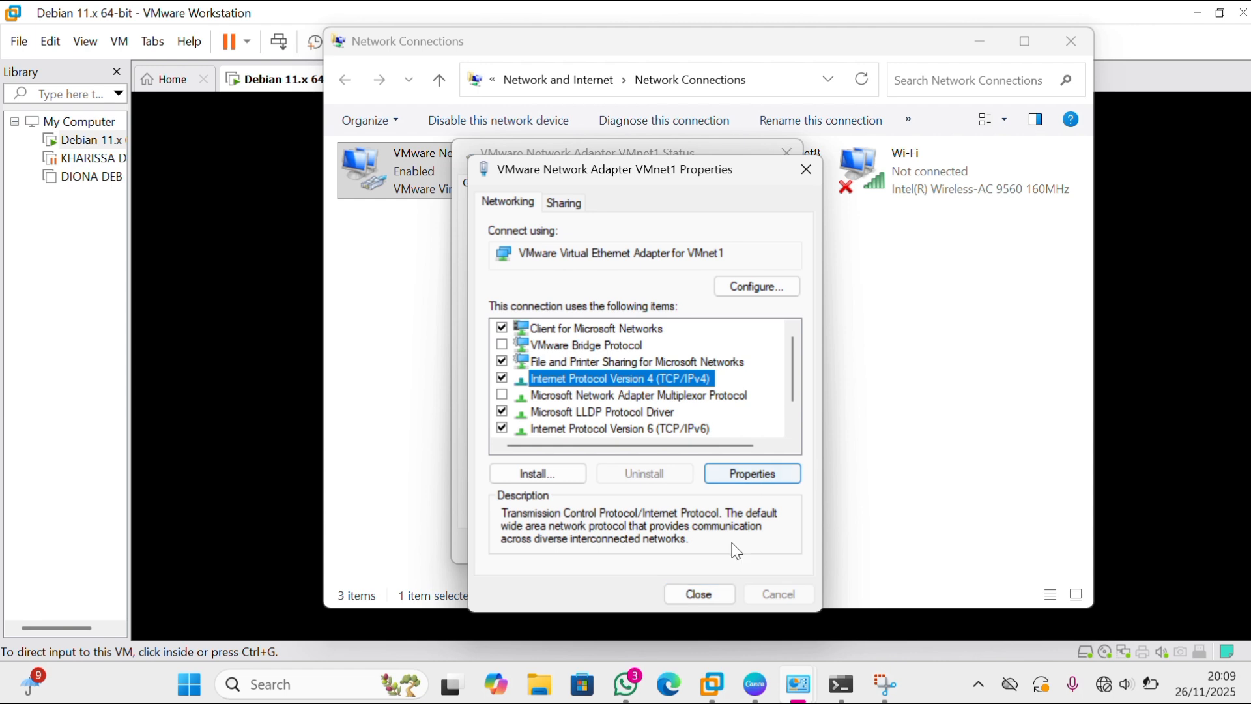
{"action": "left_click", "coordinate": [720, 596]}
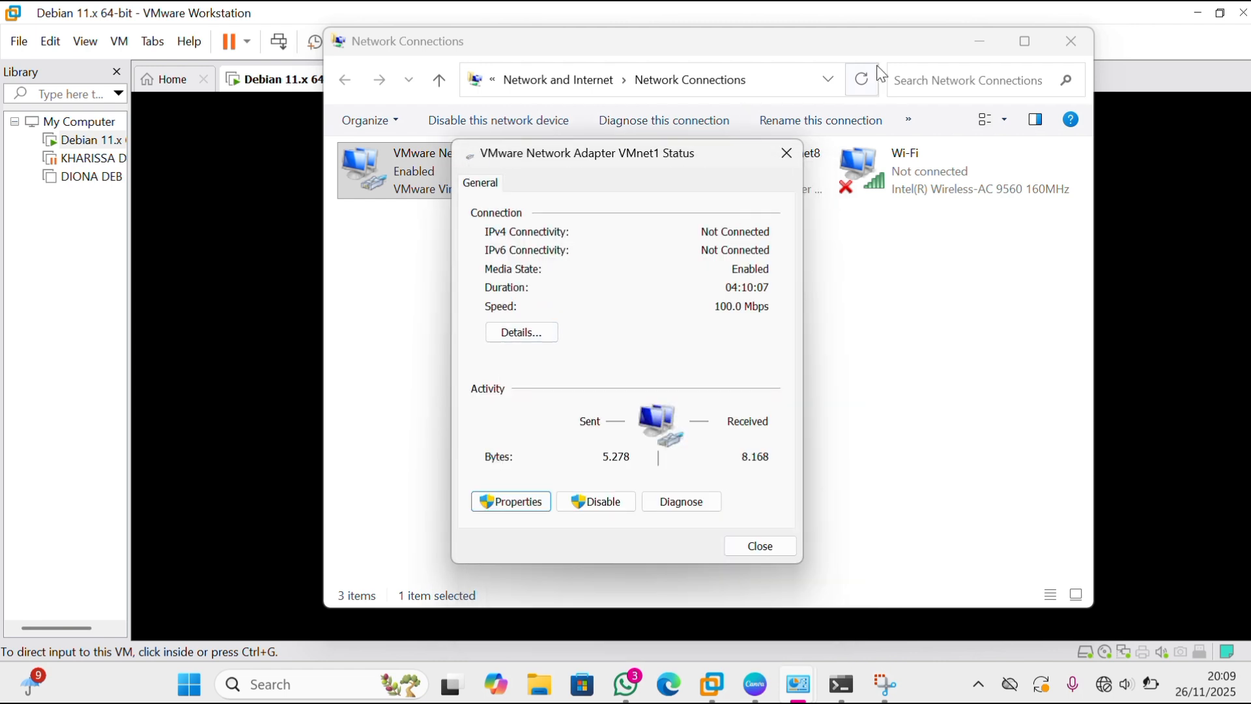
{"action": "left_click", "coordinate": [788, 155]}
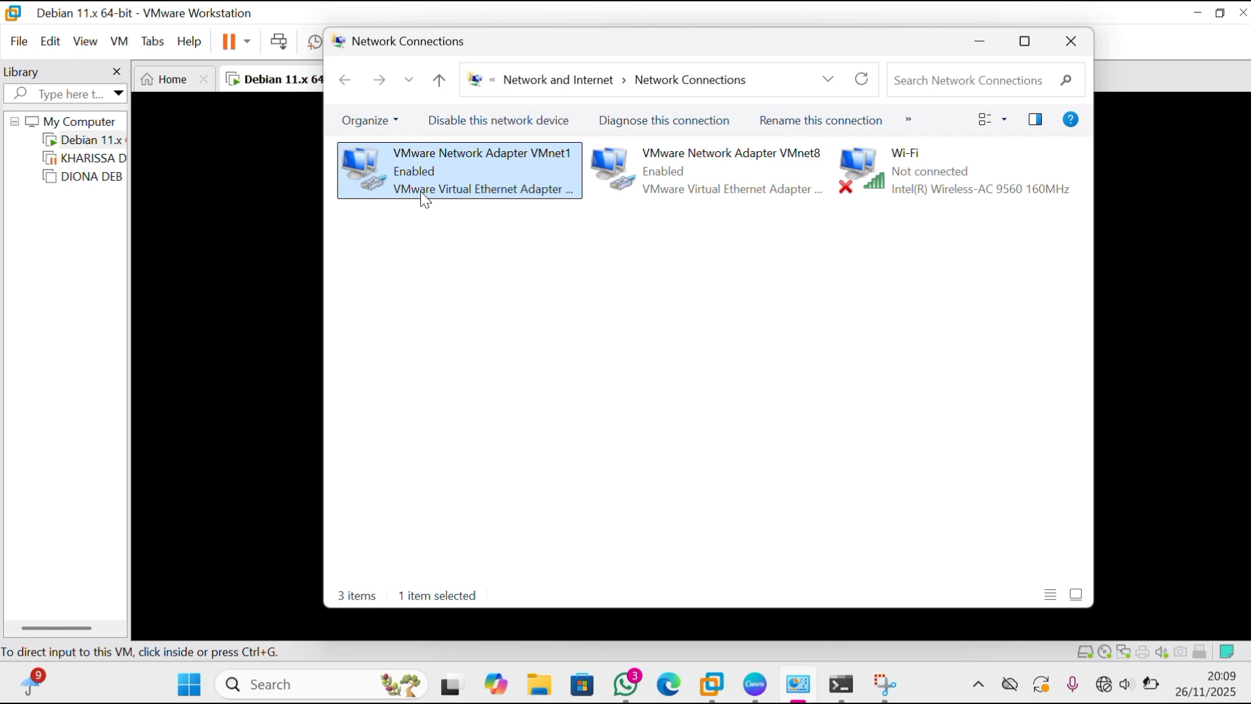
Disable the VMware Network Adapter VMnet1 and enable it again to renew its connection.
{"action": "right_click", "coordinate": [470, 176]}
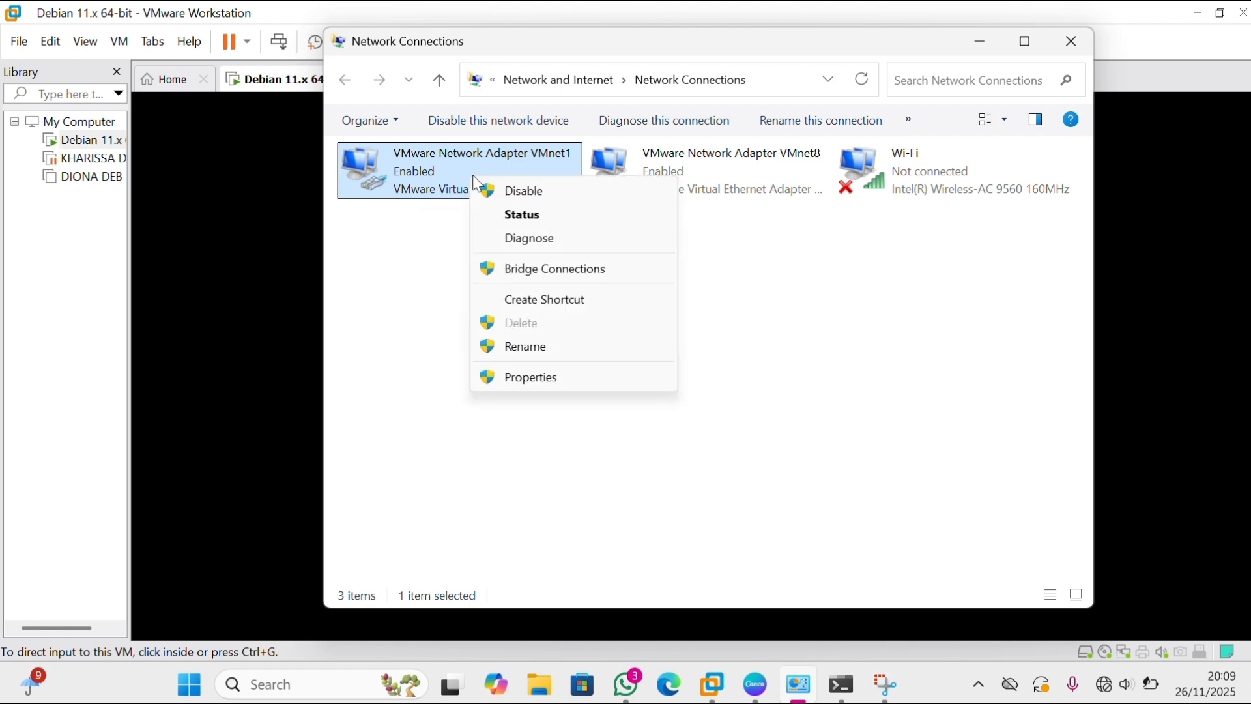
{"action": "left_click", "coordinate": [536, 192]}
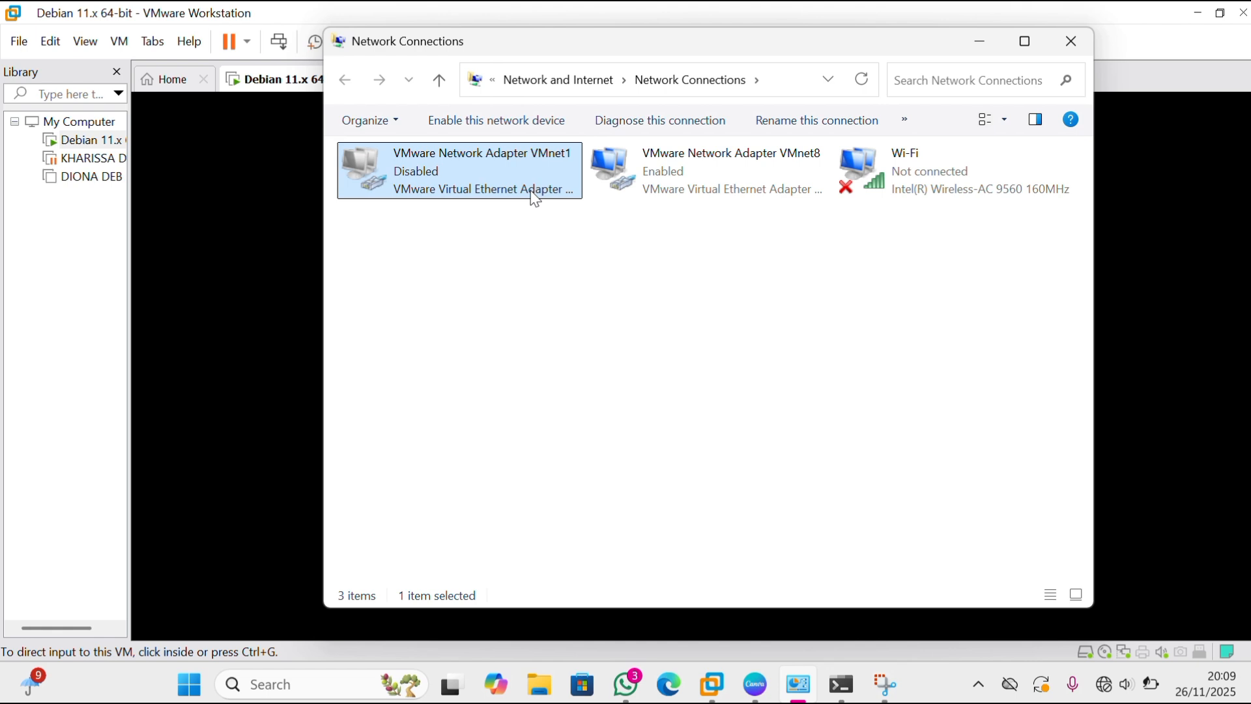
{"action": "right_click", "coordinate": [496, 190]}
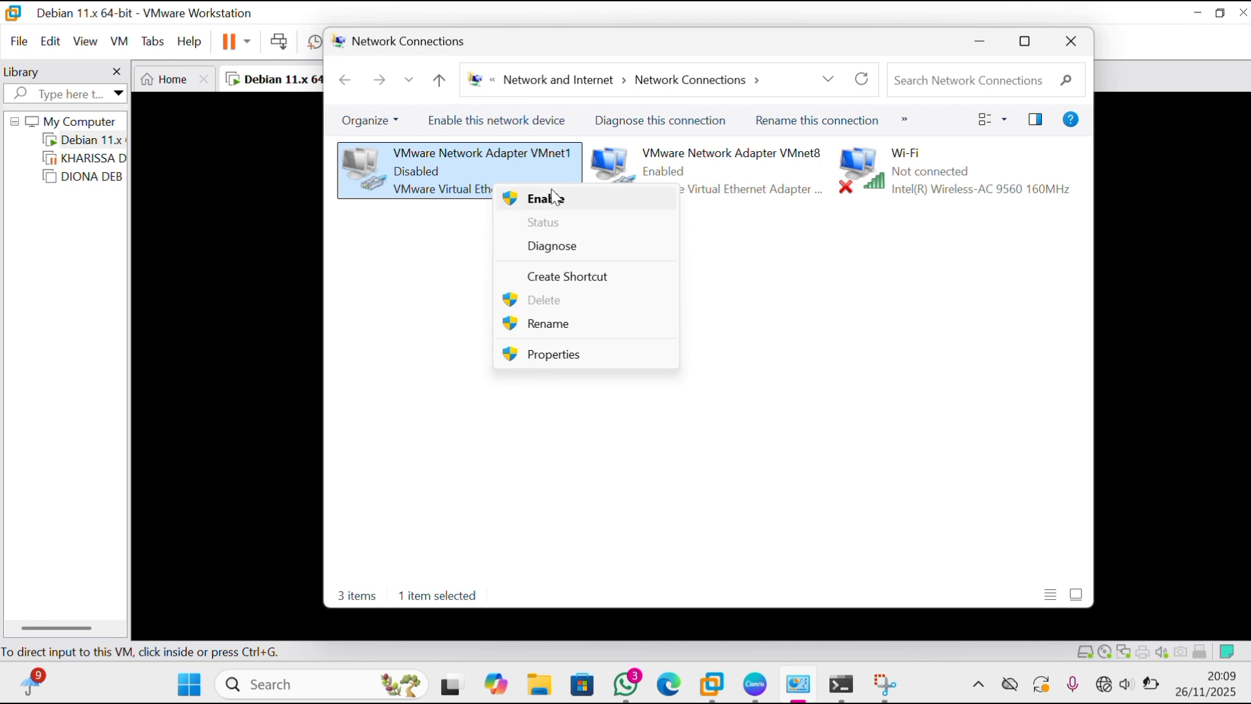
{"action": "left_click", "coordinate": [564, 202]}
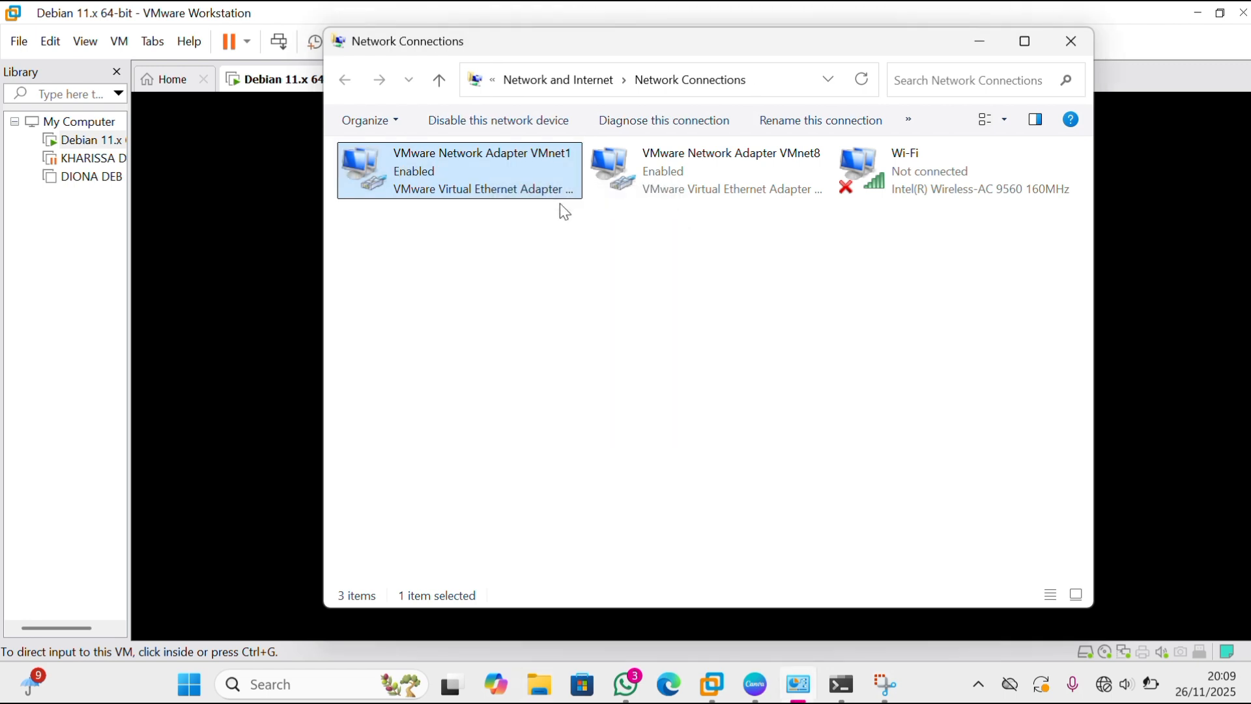
Check the VMnet1 adapter's network connection details for its leased IPv4 address and DHCP server, and close Network Connections.
{"action": "double_click", "coordinate": [480, 189]}
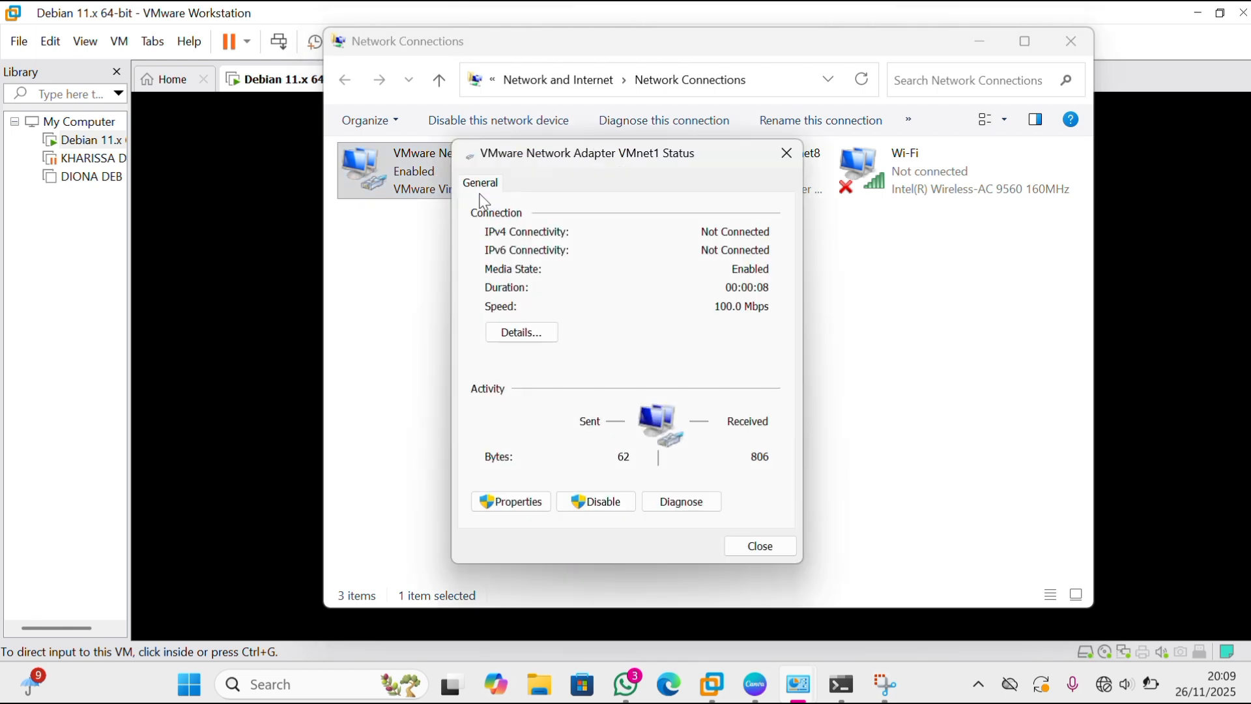
{"action": "left_click", "coordinate": [531, 334]}
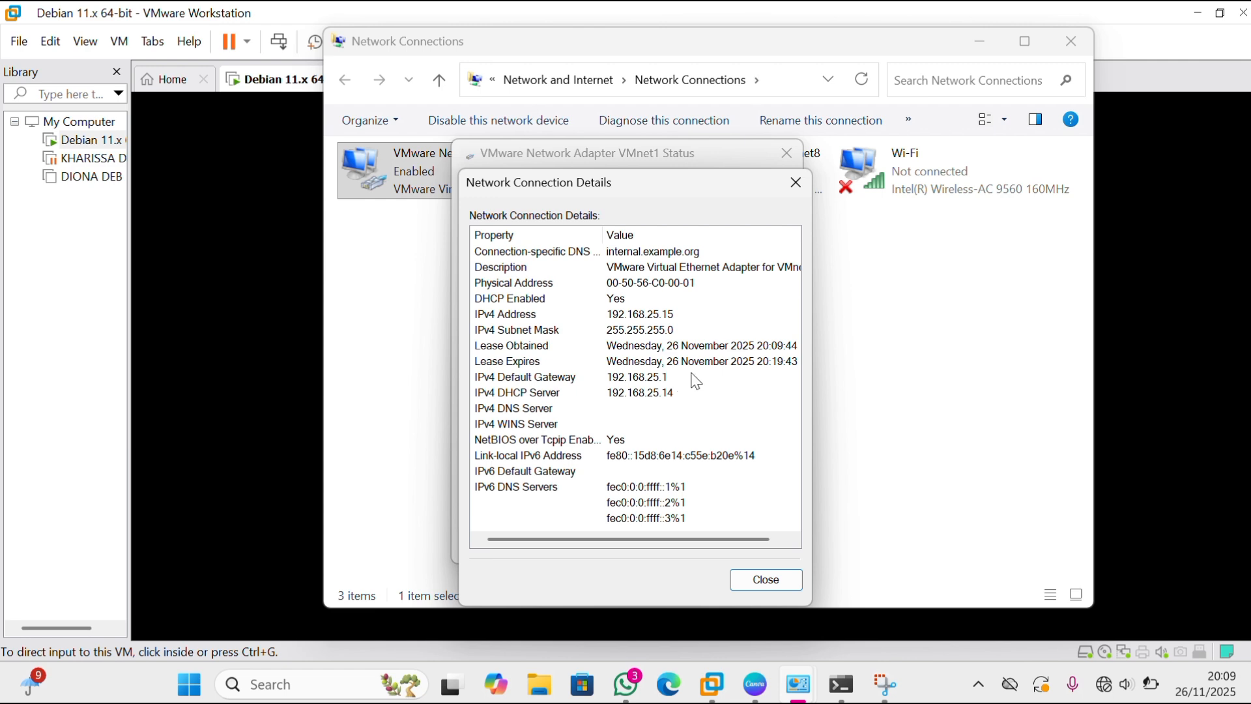
{"action": "left_click", "coordinate": [804, 183]}
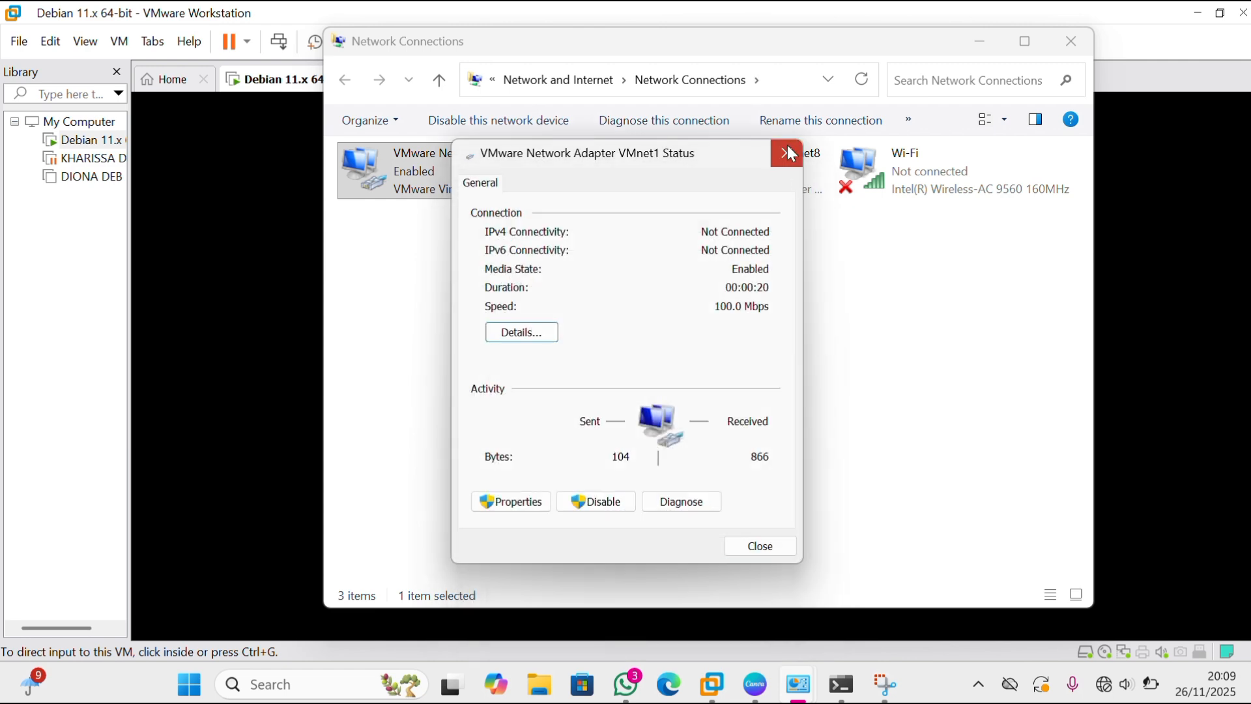
{"action": "left_click", "coordinate": [789, 154]}
{"action": "left_click", "coordinate": [1071, 41]}
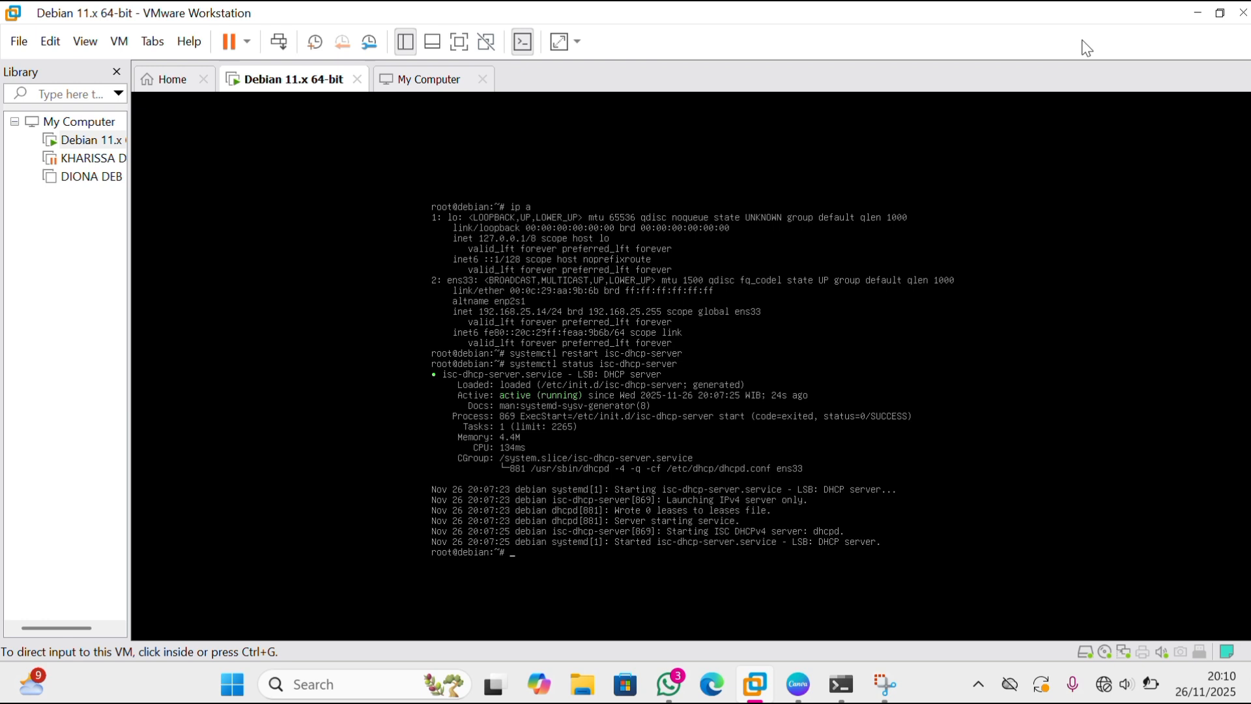
Ping the Windows host at 192.168.25.15 from the Debian terminal and stop the ping after several replies.
{"action": "left_click", "coordinate": [1185, 353]}
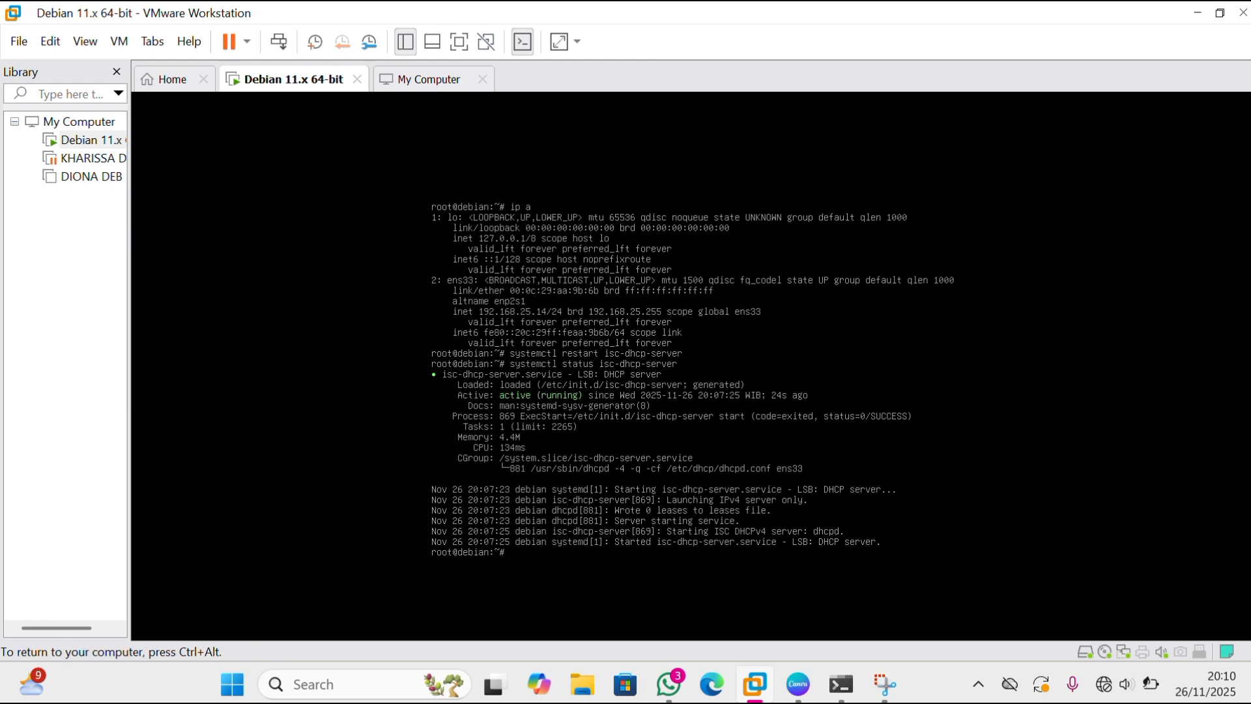
{"action": "type", "text": "ping 192.168.25.15"}
{"action": "key", "text": "Return"}
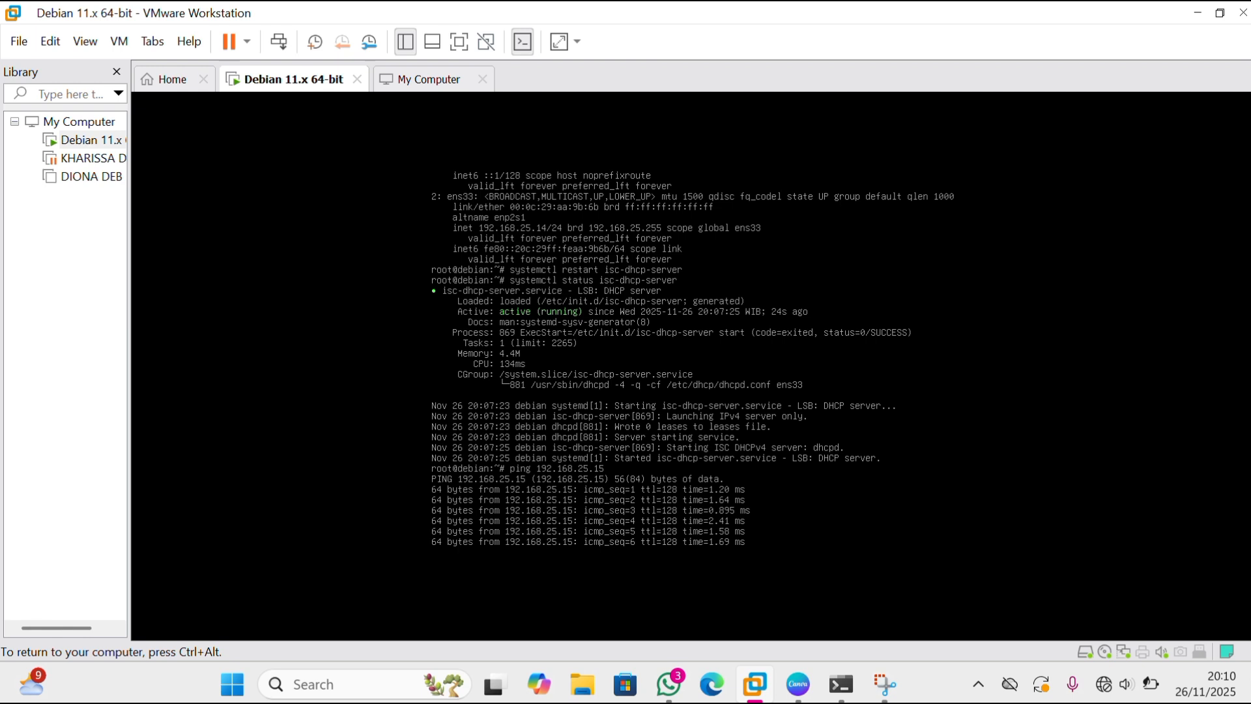
{"action": "key", "text": "ctrl+c"}
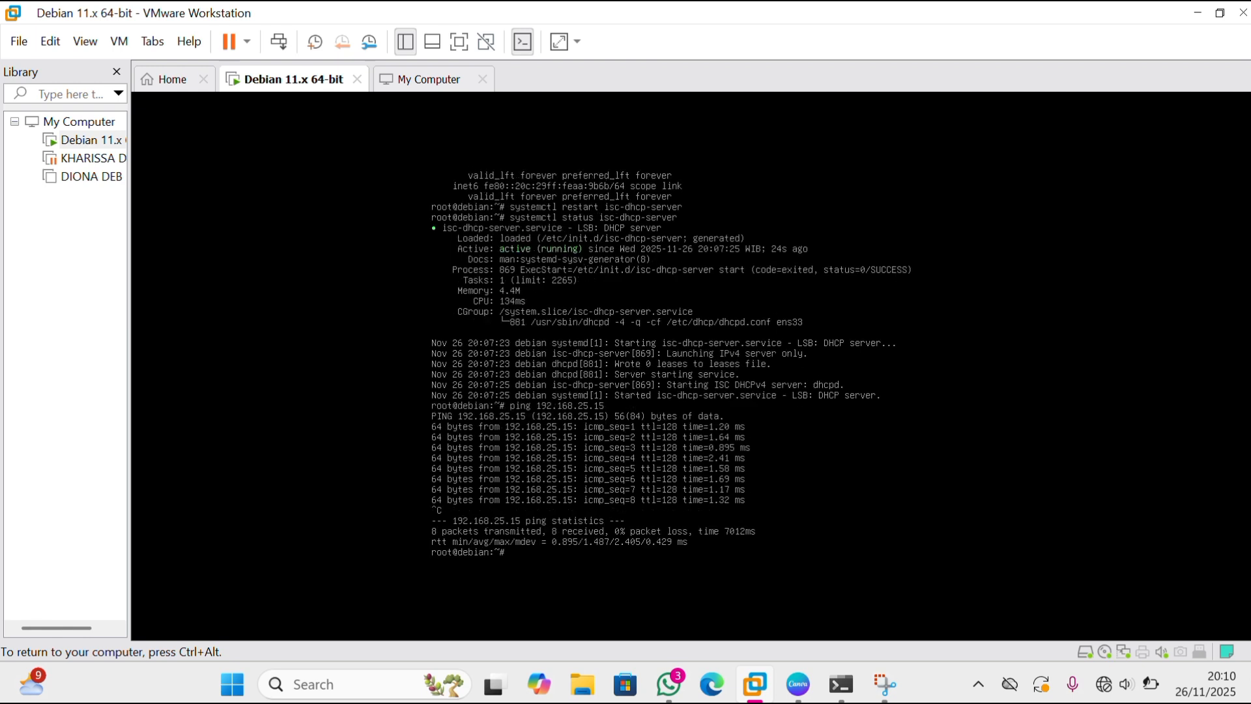
Switch to the Windows Command Prompt and ping the Debian server at 192.168.25.14.
{"action": "key", "text": "ctrl+alt"}
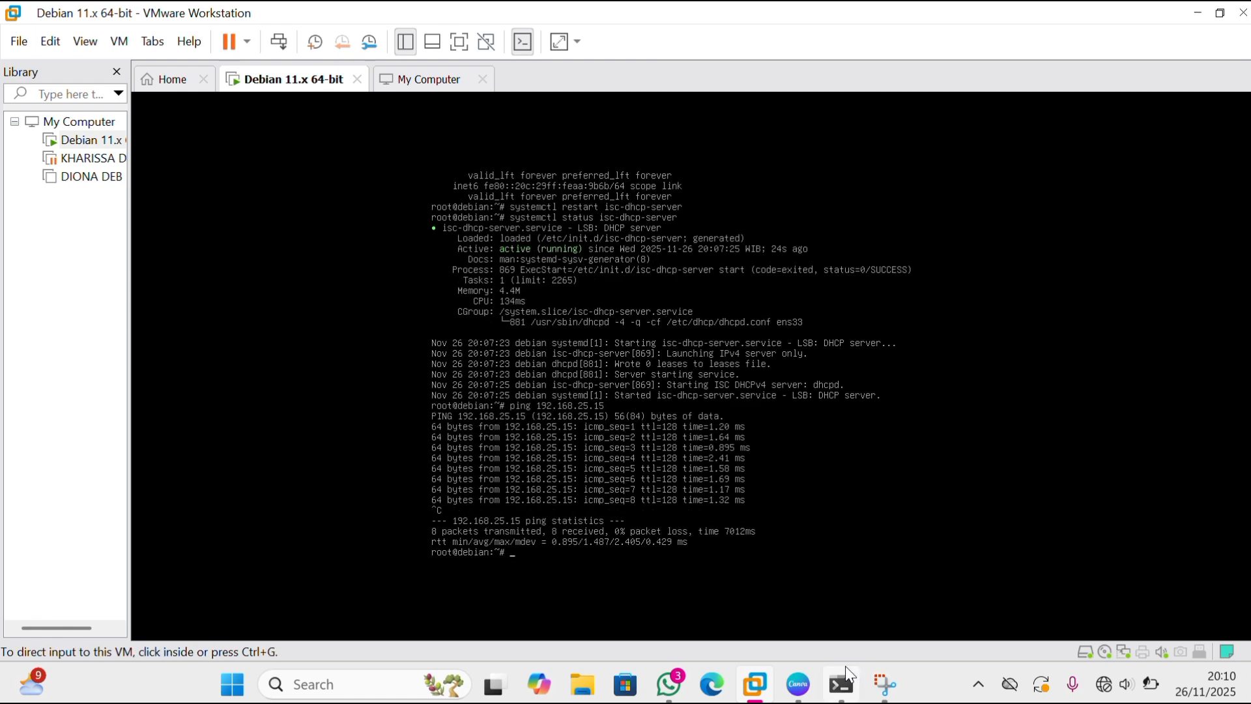
{"action": "left_click", "coordinate": [839, 687]}
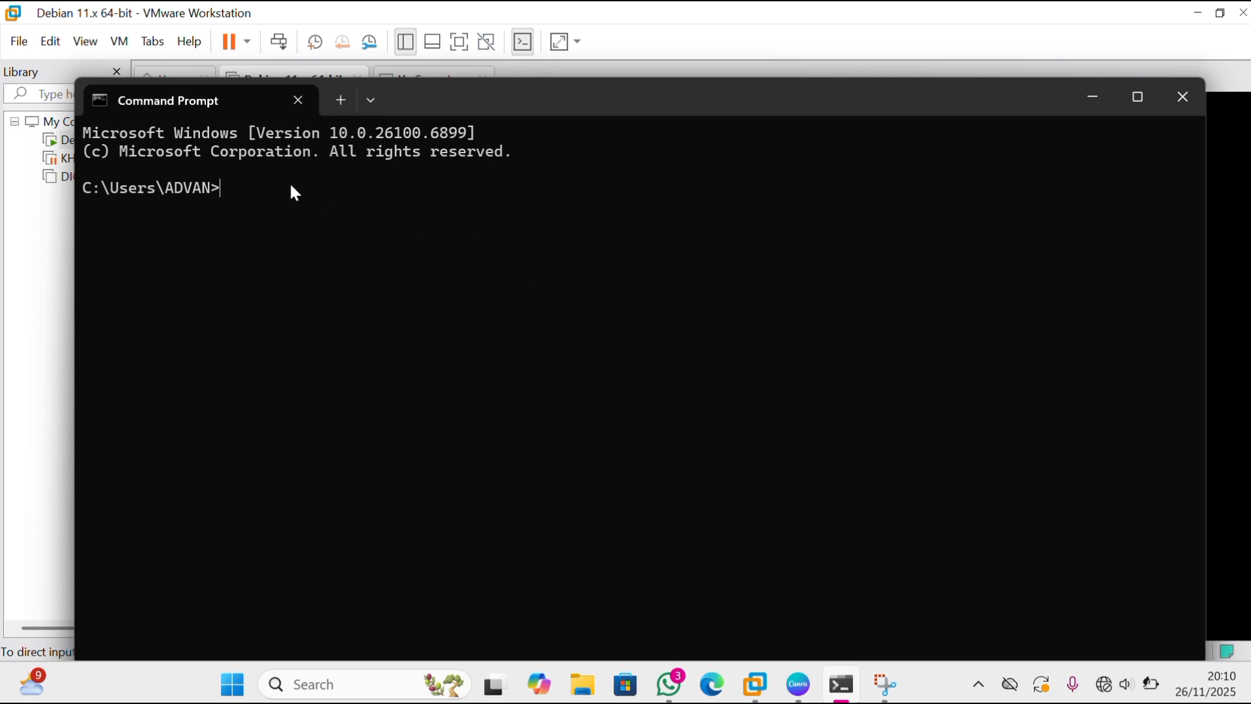
{"action": "type", "text": "ping 192.168.25.14"}
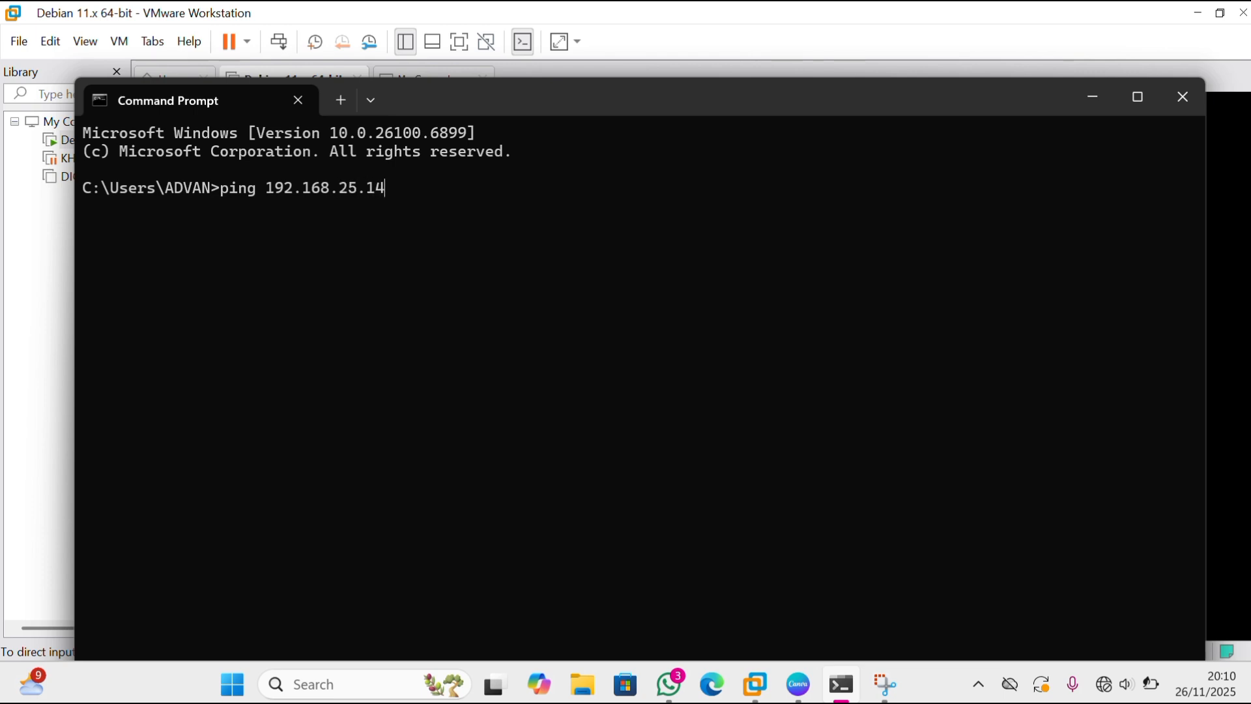
{"action": "key", "text": "Return"}
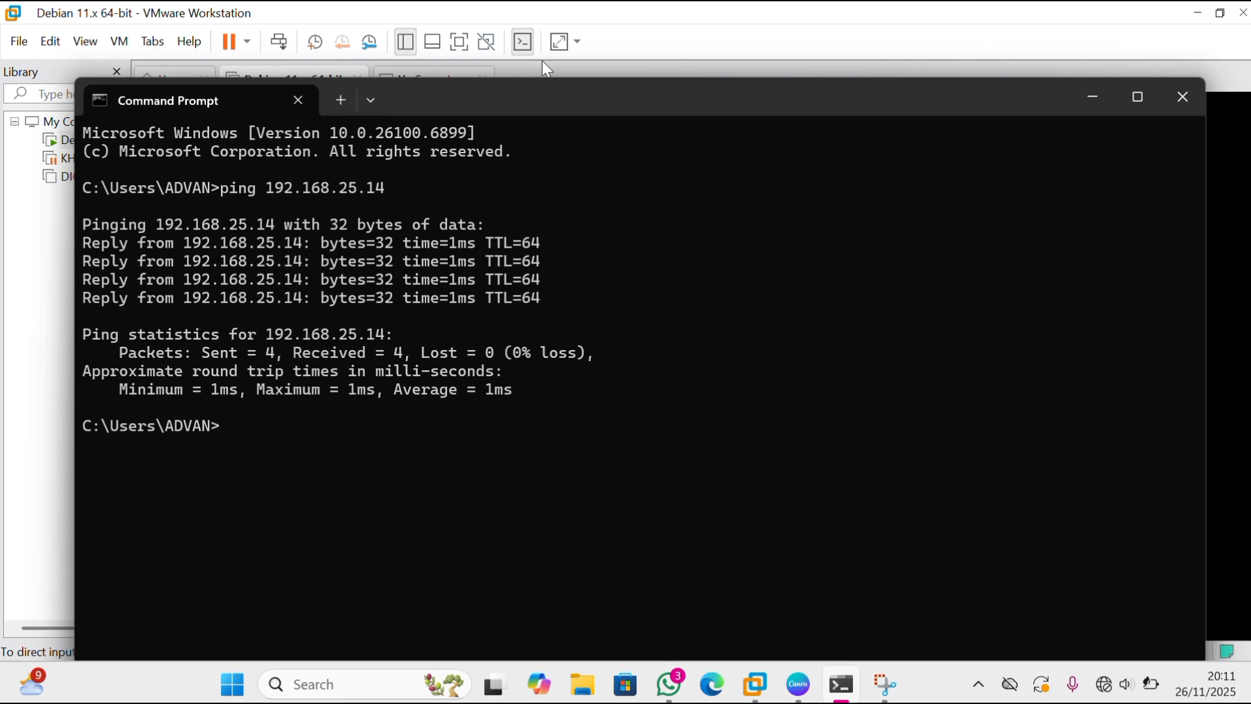
{"action": "left_click", "coordinate": [527, 27]}
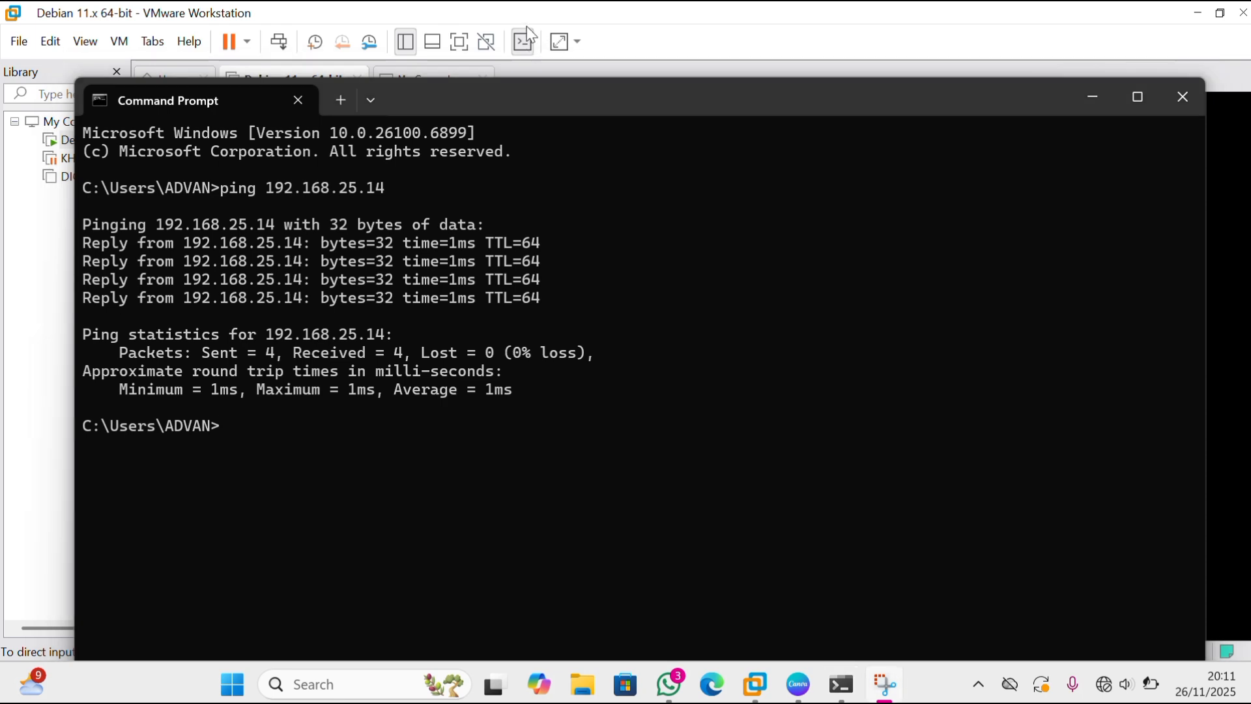